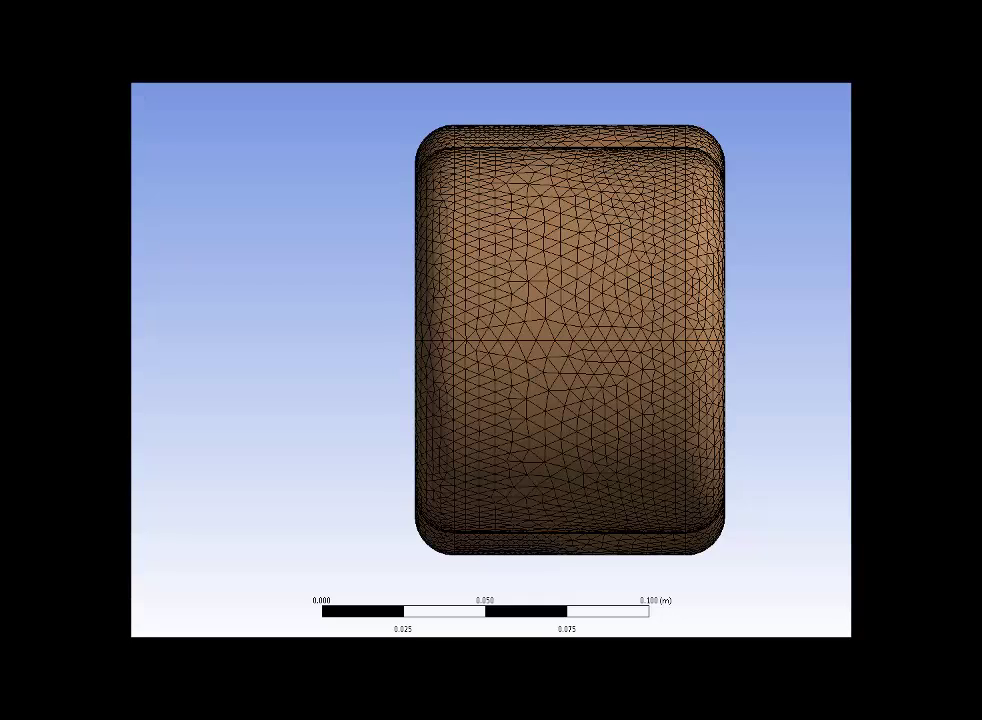
# Cut a vertical section plane through the gearbox mesh, then orbit to view the interior tetrahedra around the shaft holes
pyautogui.moveTo(589, 103); pyautogui.dragTo(575, 358)
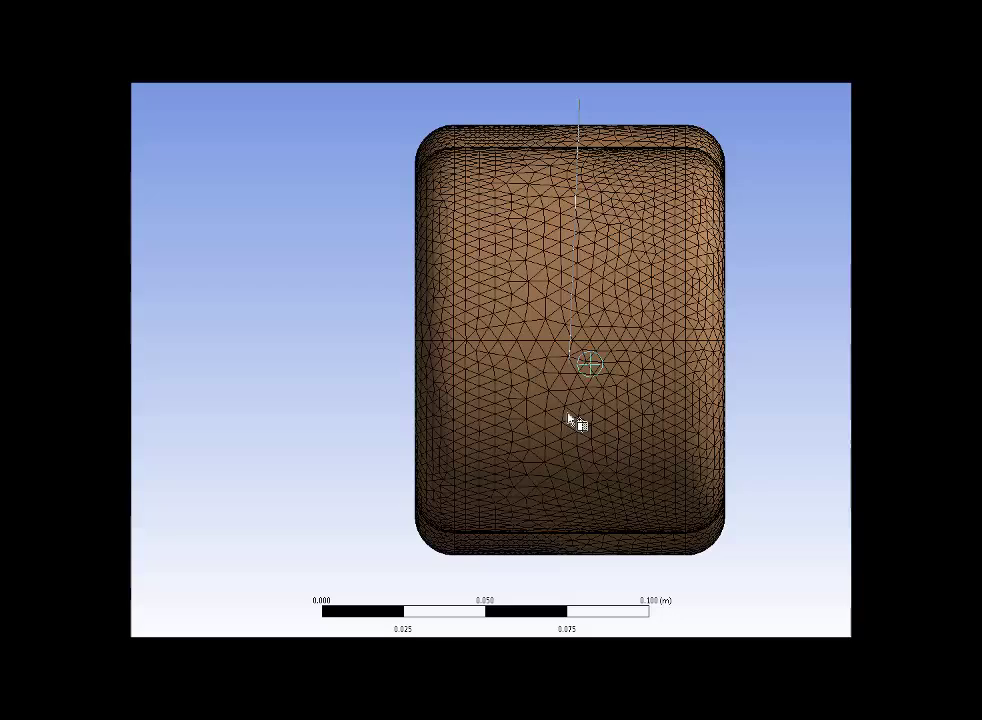
pyautogui.moveTo(569, 415); pyautogui.dragTo(584, 580)
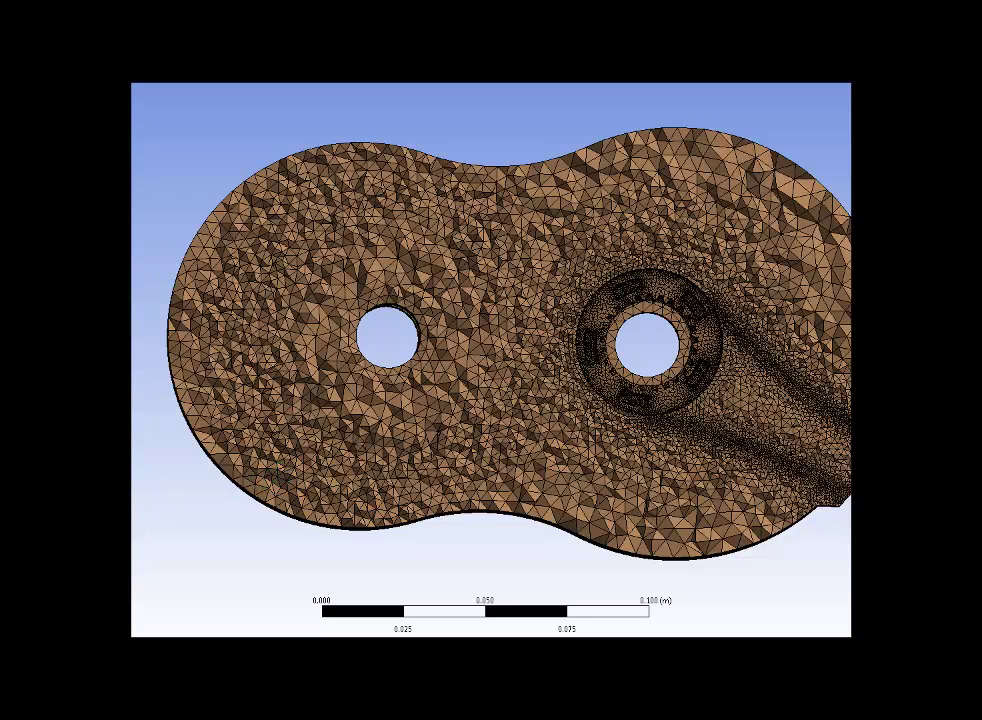
pyautogui.moveTo(393, 118); pyautogui.dragTo(383, 557)
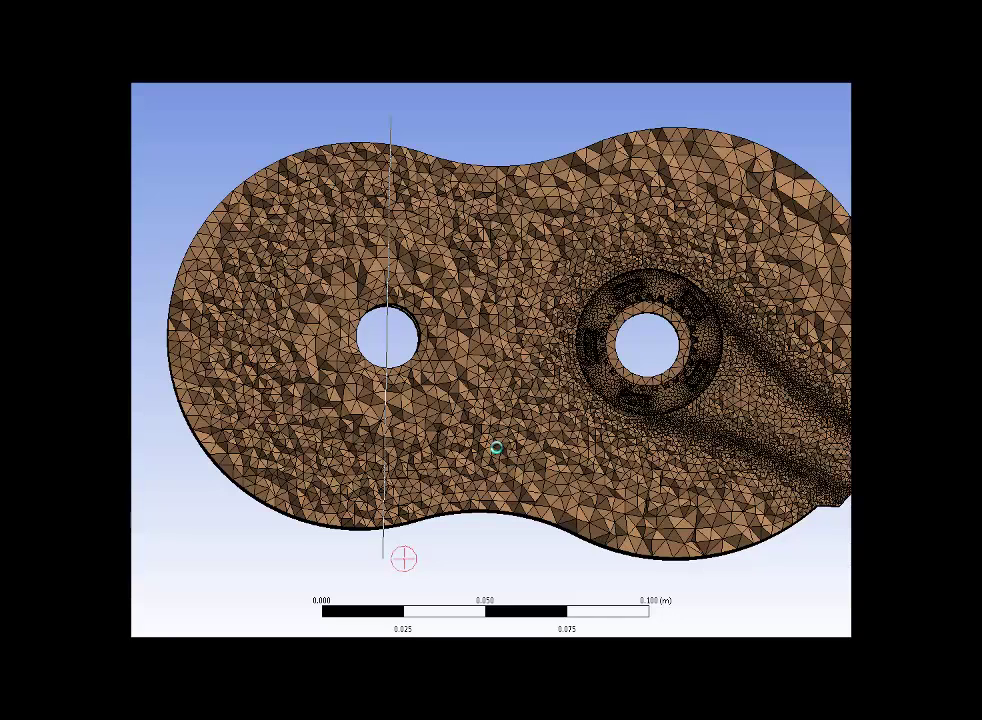
pyautogui.moveTo(505, 442); pyautogui.dragTo(352, 440, button='middle')
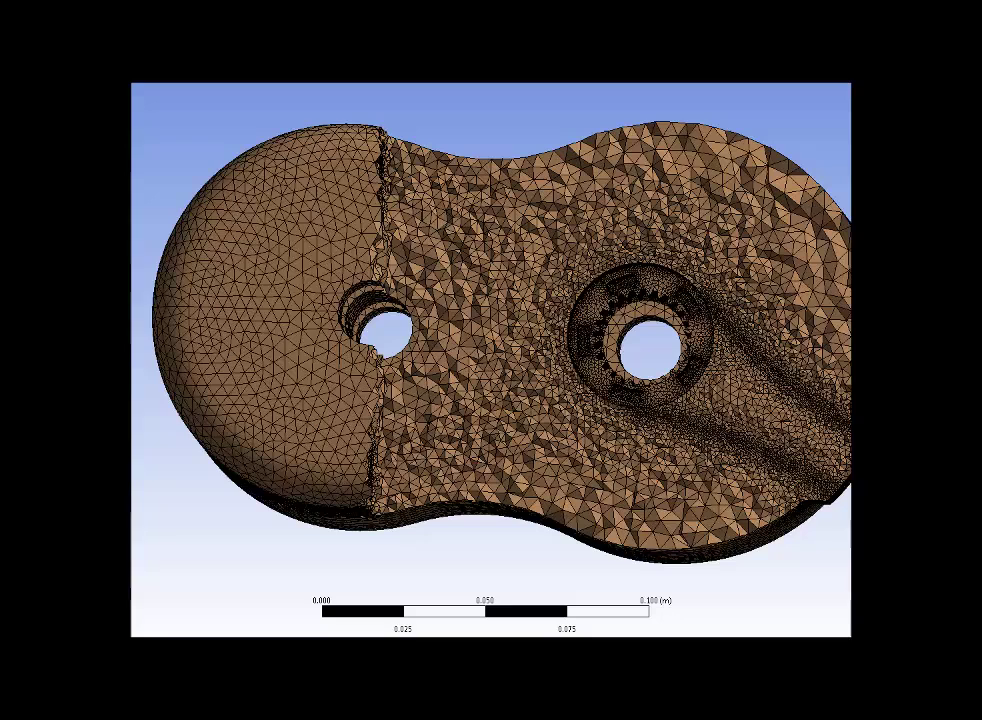
# Slice the mesh with a new section plane across both gears, showing refined cells around their teeth
pyautogui.moveTo(681, 262); pyautogui.dragTo(605, 570)
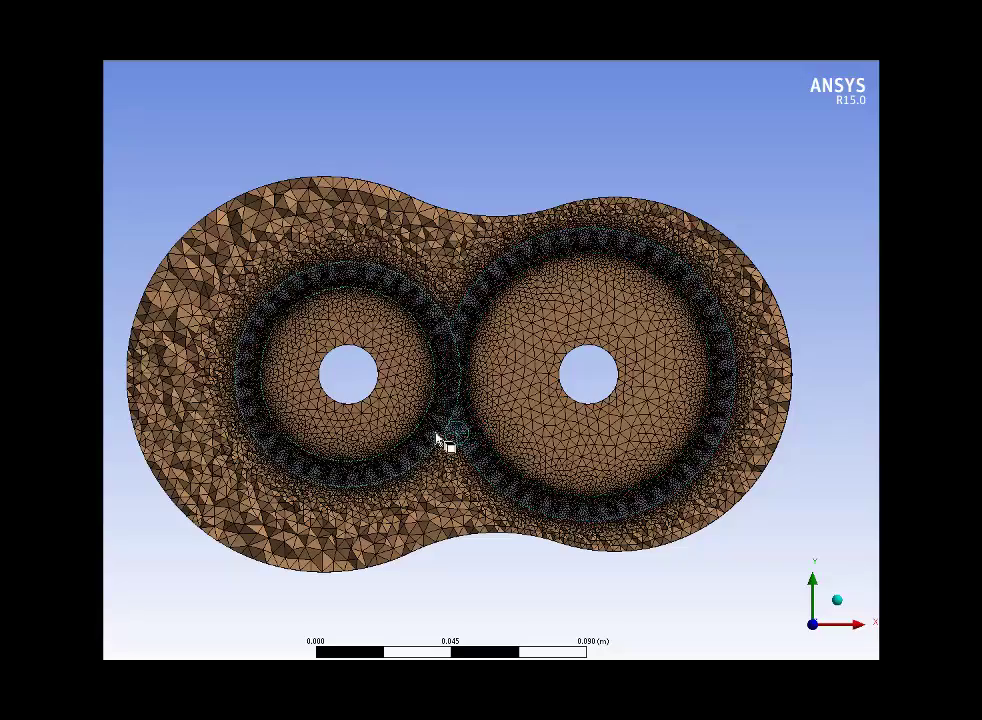
# Zoom into the gap where the two gears' teeth engage to inspect the fine mesh
pyautogui.scroll(1, 420, 388)
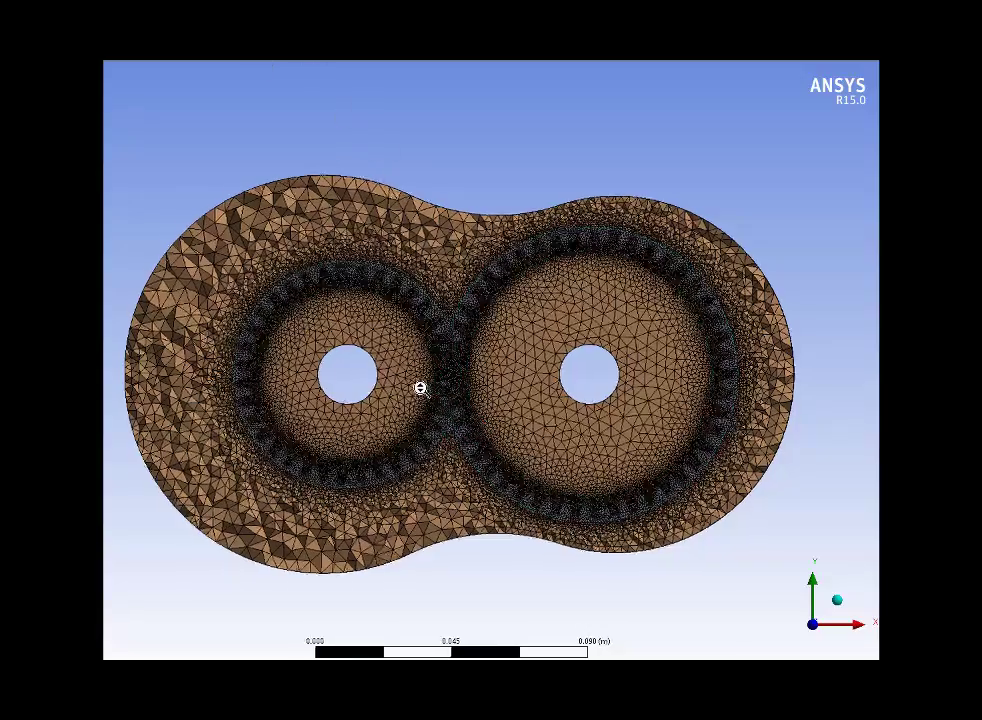
pyautogui.moveTo(420, 388); pyautogui.dragTo(401, 112)
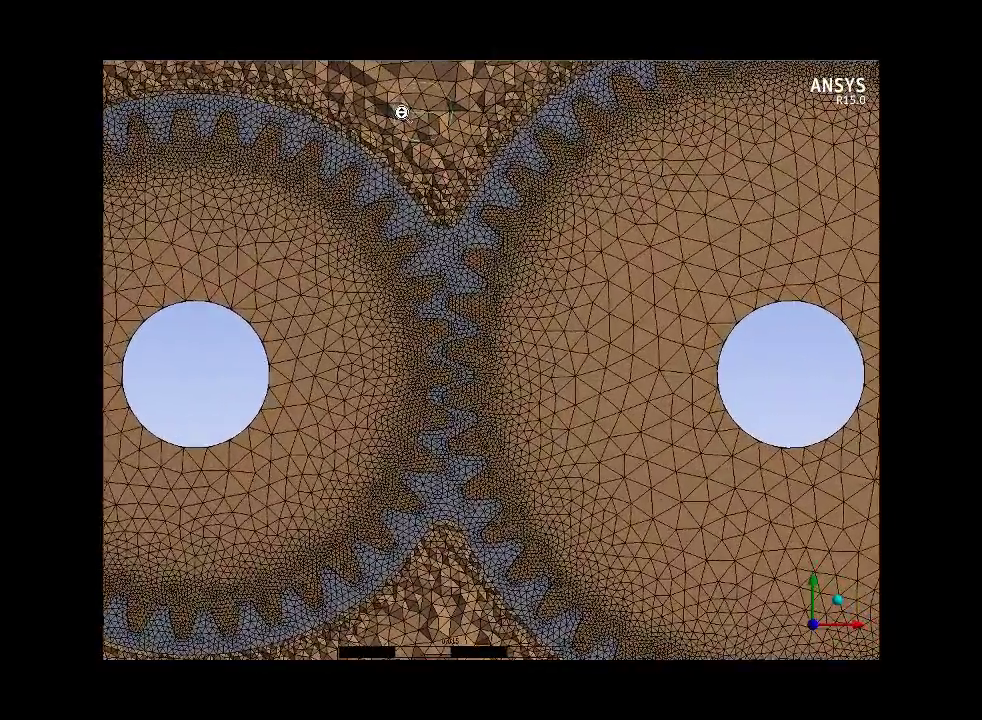
pyautogui.click(150, 77)
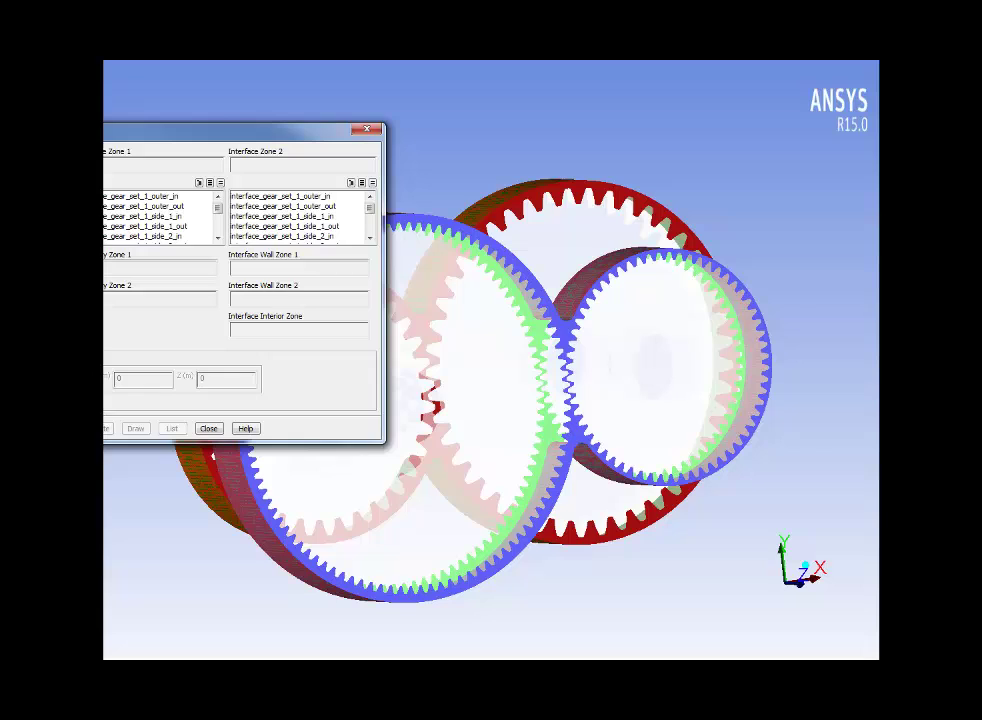
# Check zone pairs of the gear_set_1 outer and side interfaces, then gear_set_2 outer and side_1
pyautogui.moveTo(104, 158); pyautogui.dragTo(237, 180)
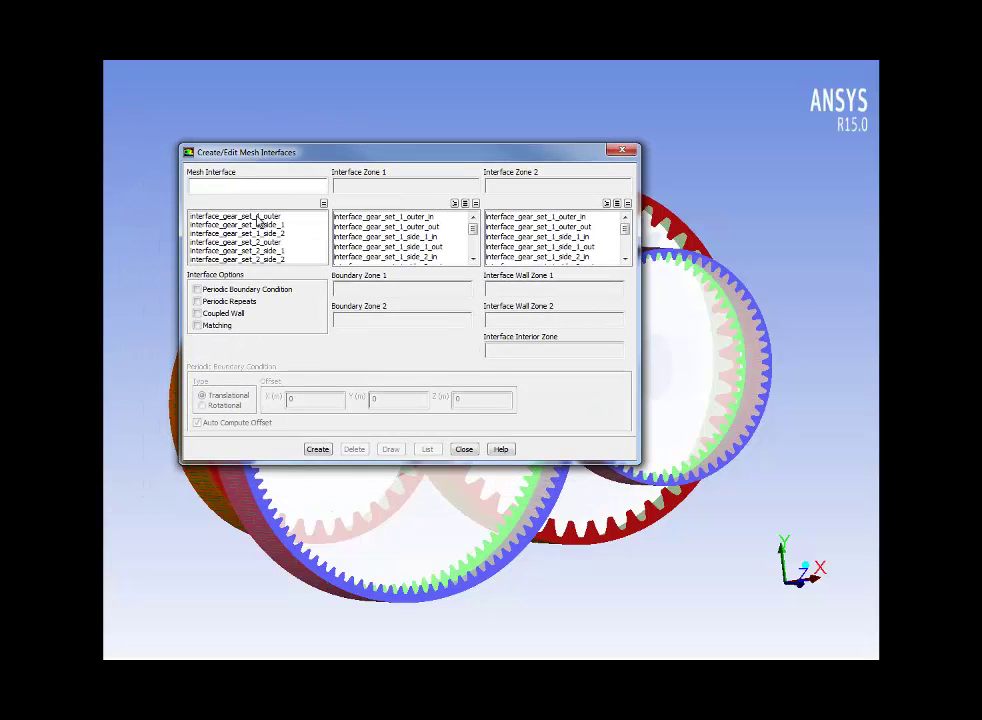
pyautogui.click(256, 217)
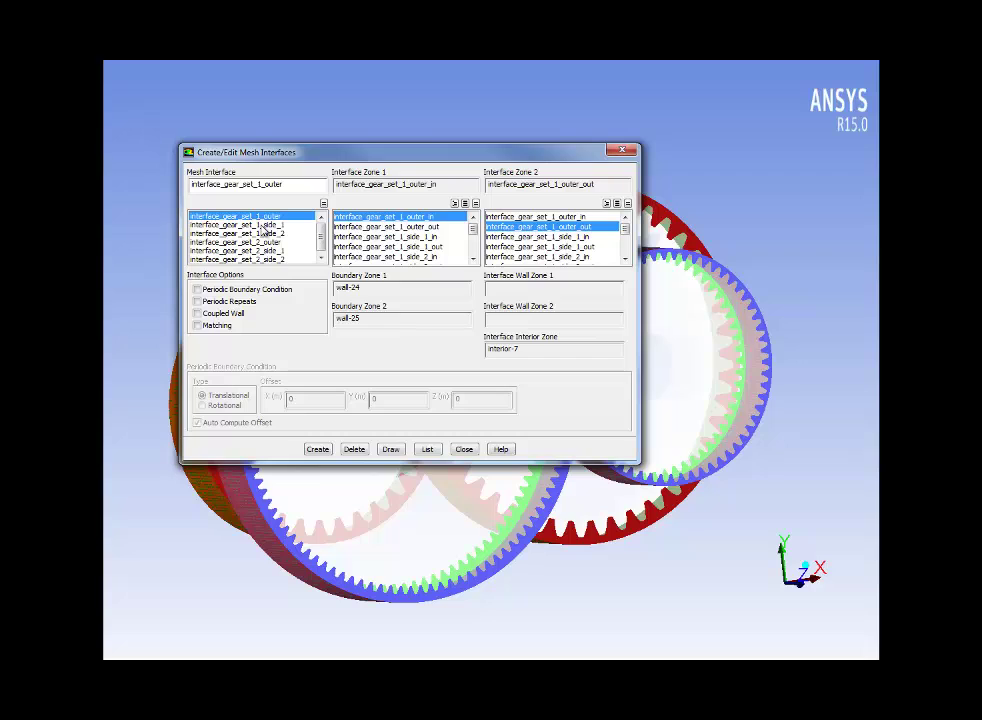
pyautogui.click(260, 225)
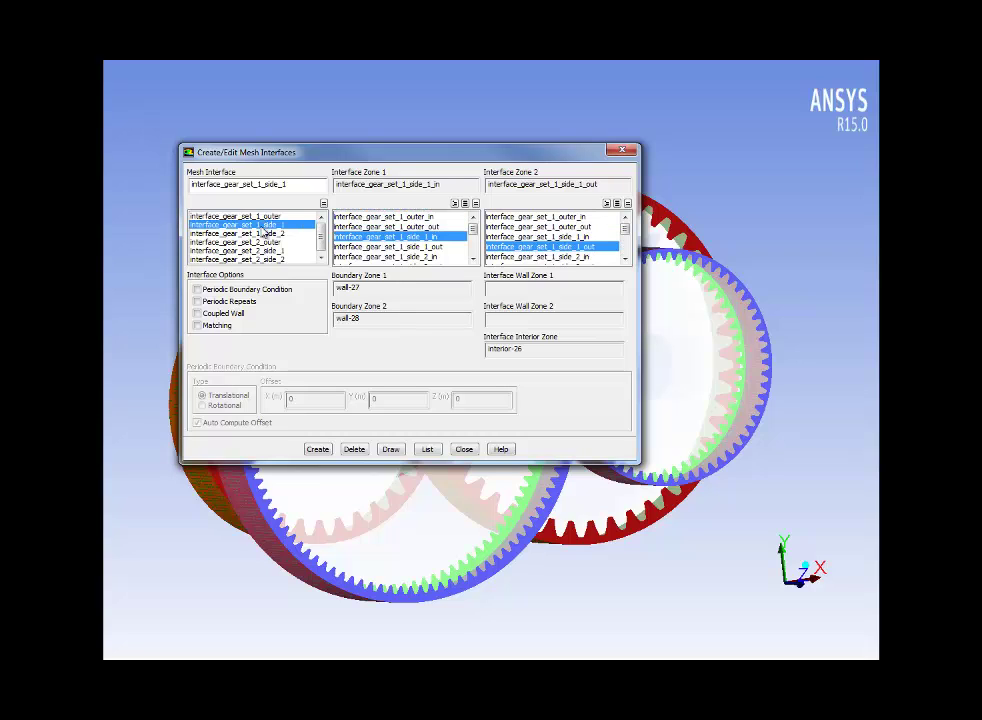
pyautogui.press('Down')
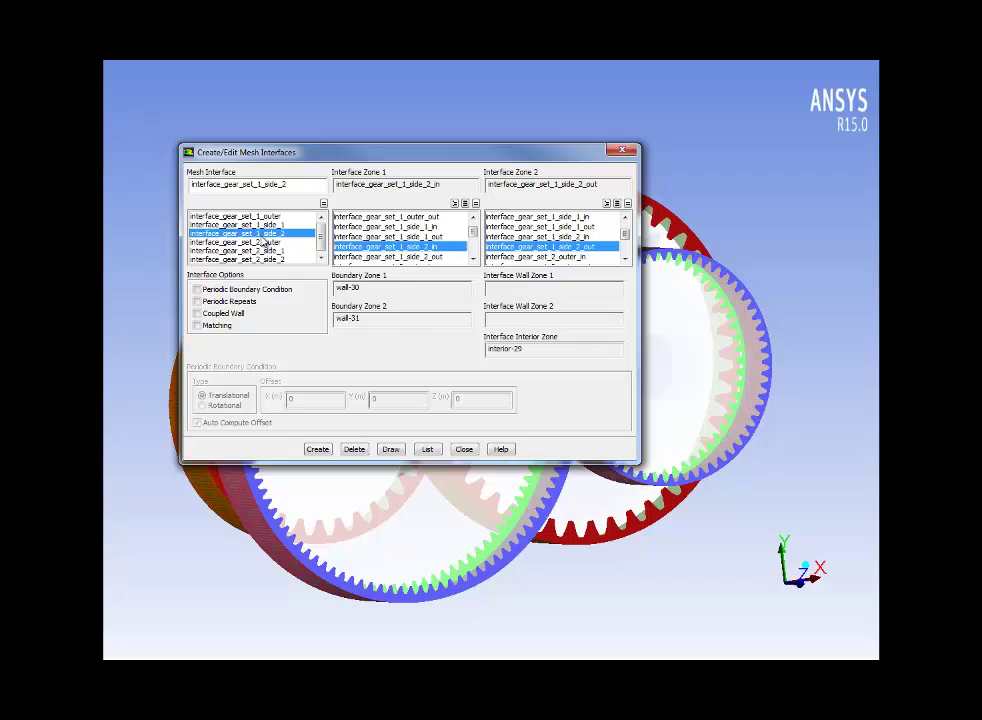
pyautogui.press('Down')
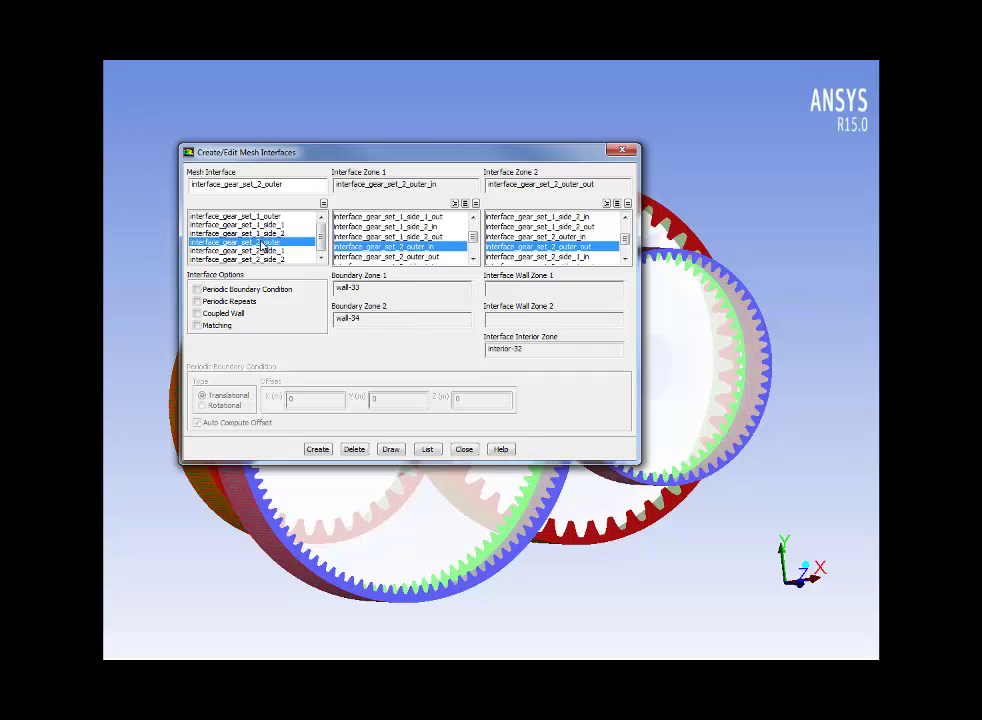
pyautogui.click(261, 251)
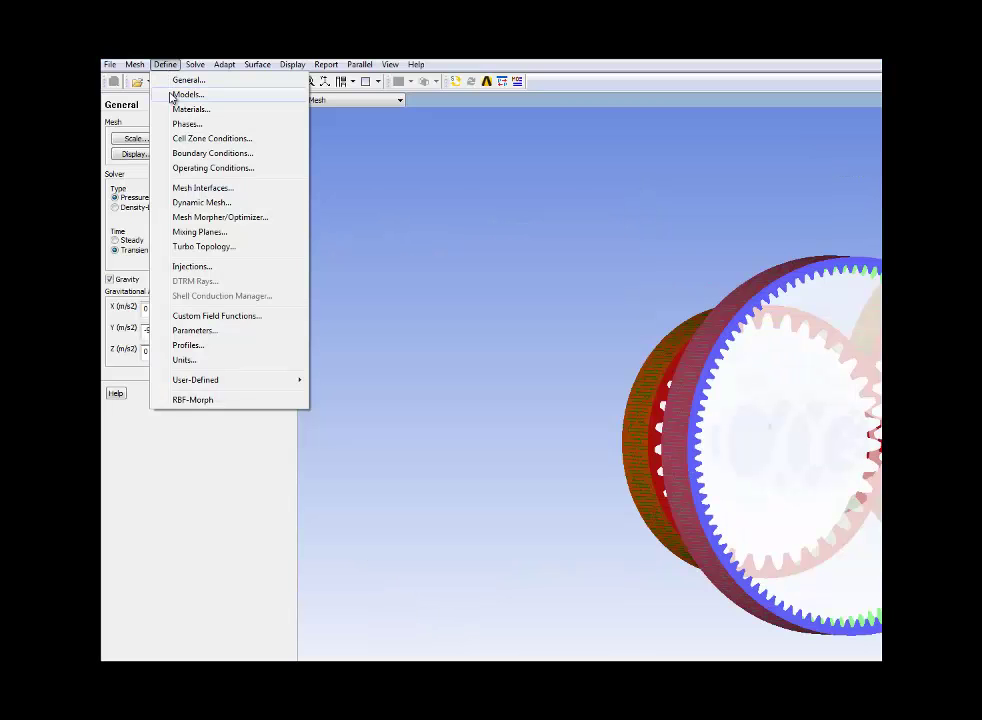
# Show the Dynamic Mesh page with smoothing, remeshing, deforming interface zones and rigid-body gear walls
pyautogui.click(180, 204)
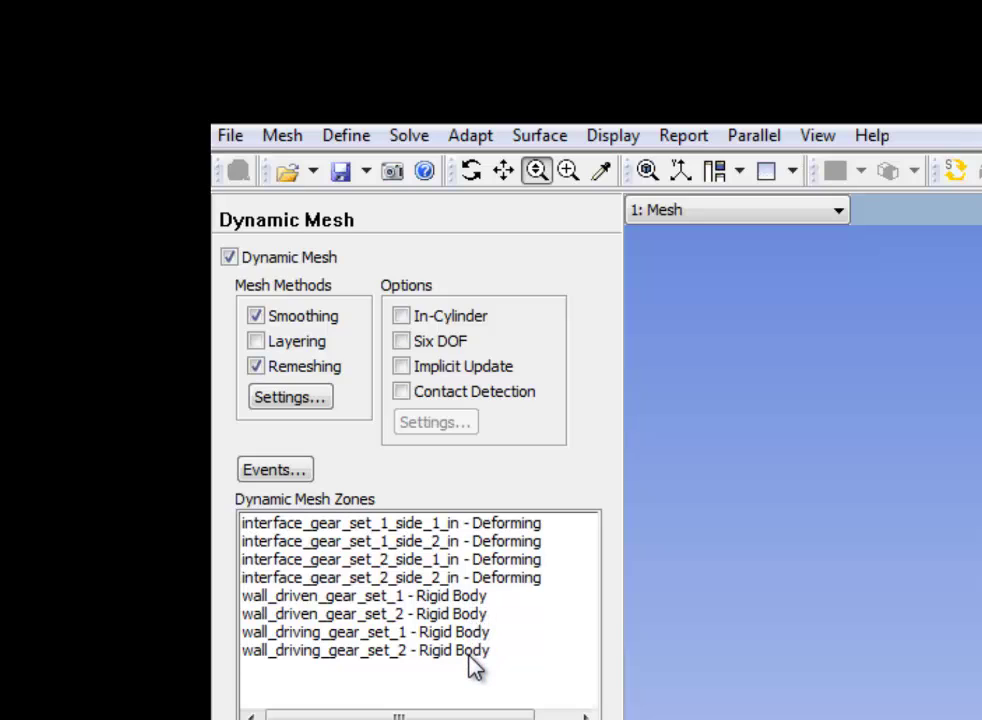
pyautogui.click(327, 405)
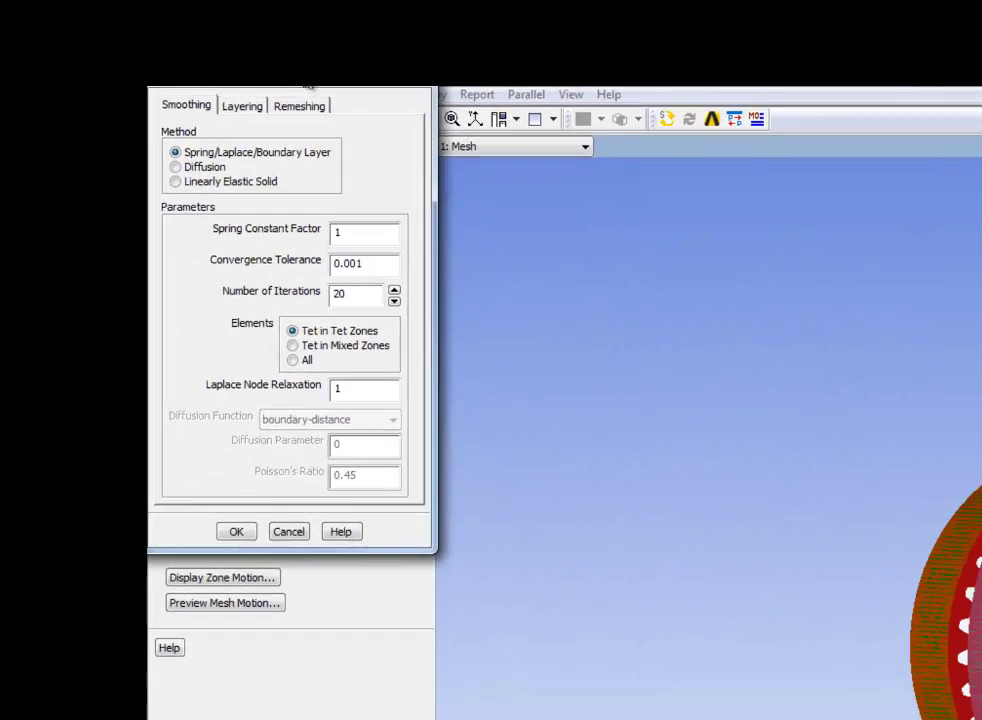
pyautogui.moveTo(308, 88); pyautogui.dragTo(617, 204)
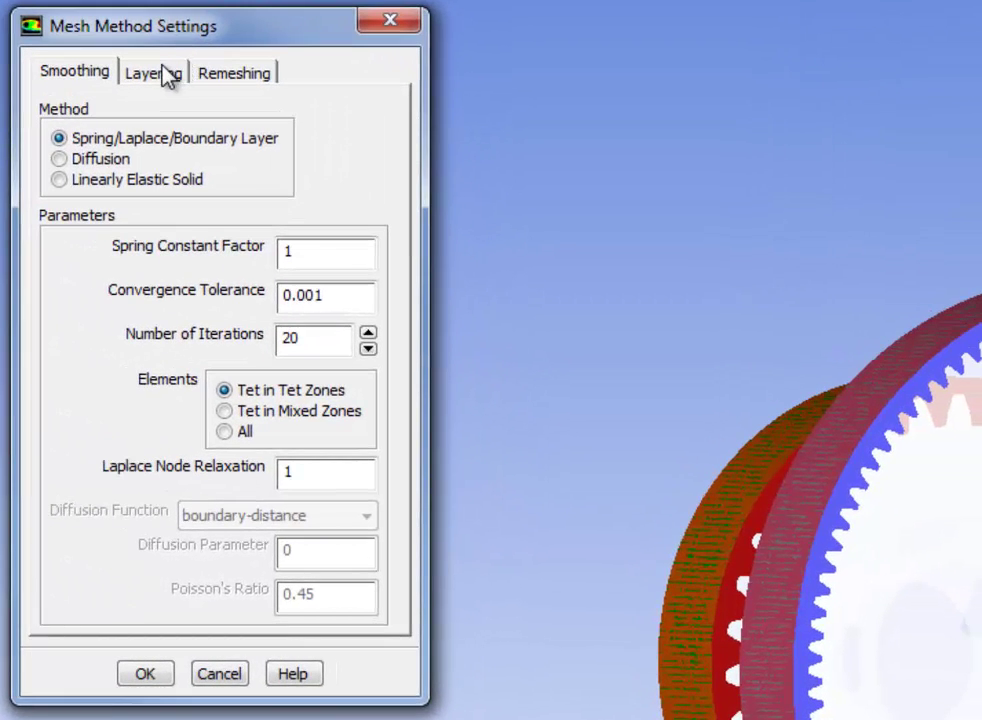
pyautogui.click(164, 72)
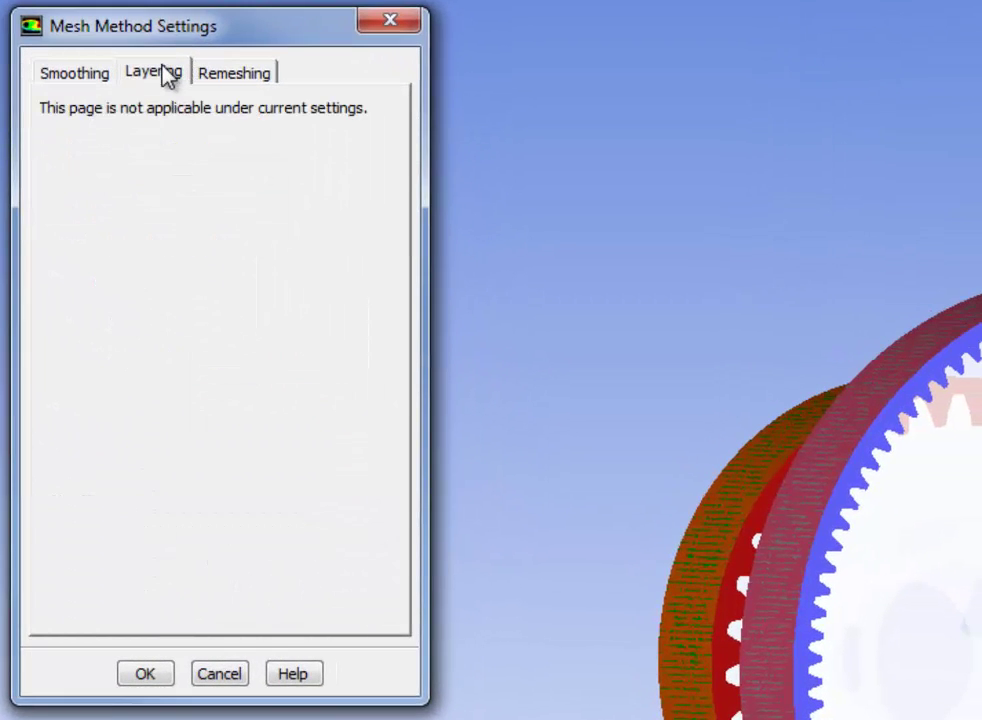
pyautogui.click(222, 86)
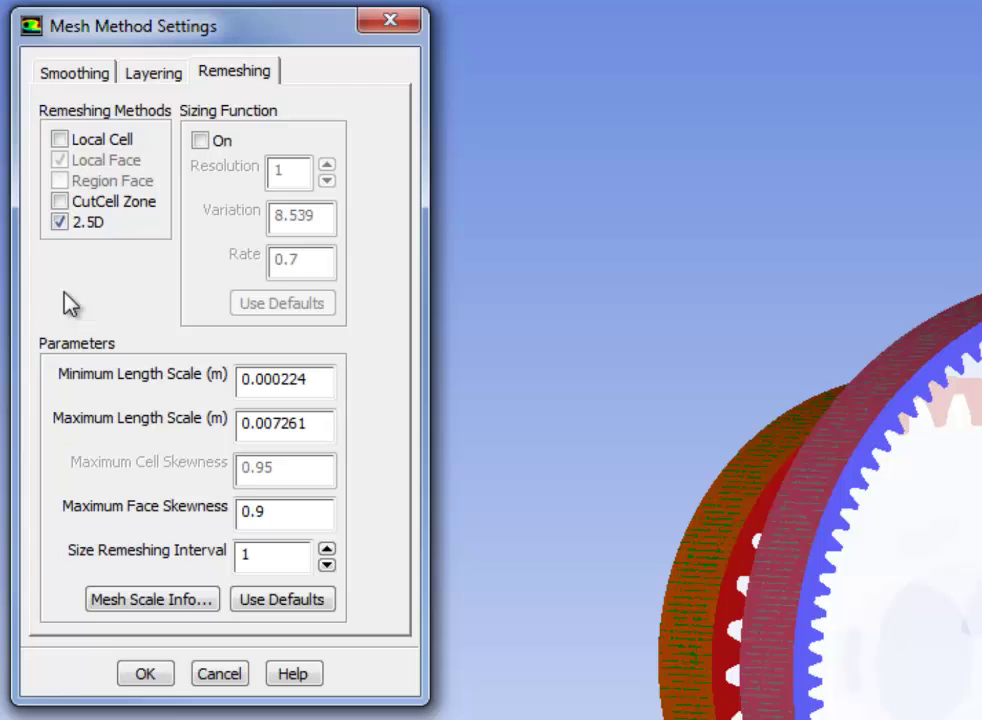
pyautogui.click(146, 674)
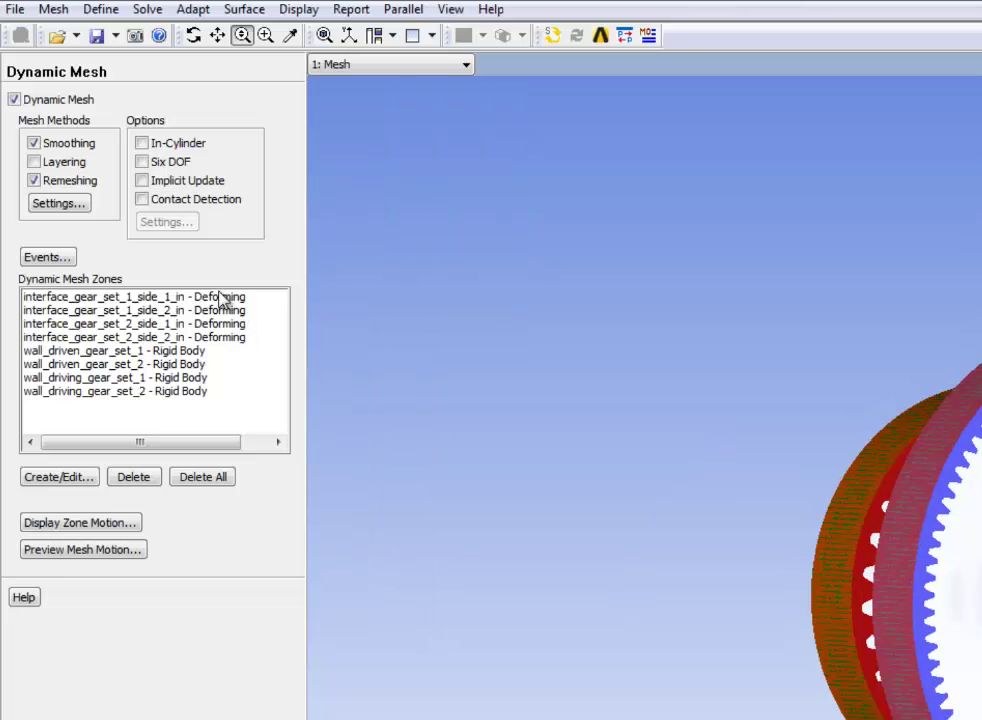
# Review the deforming interface_gear_set_1_side_1_in zone, then open wall_driven_gear_set_1's rigid-body settings
pyautogui.click(222, 297)
pyautogui.click(72, 479)
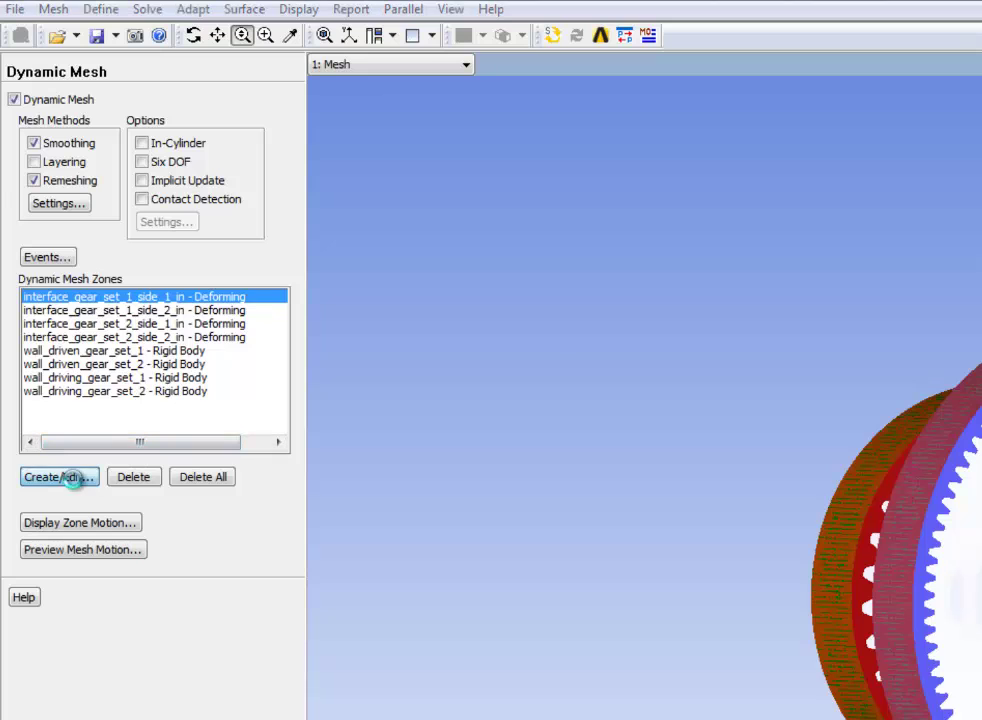
pyautogui.moveTo(240, 238); pyautogui.dragTo(560, 204)
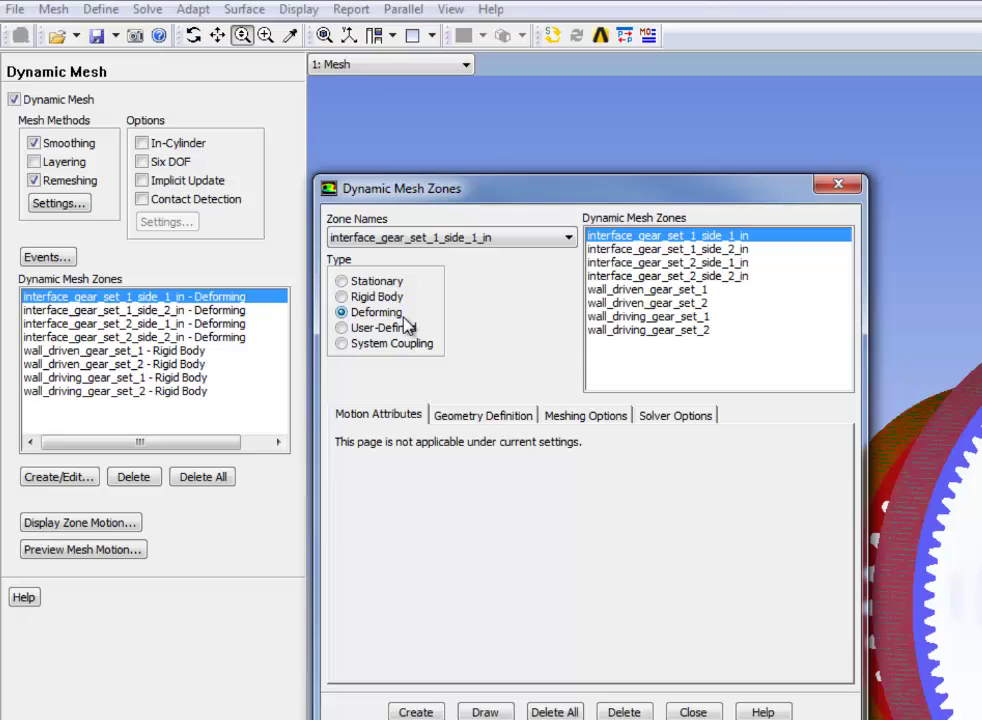
pyautogui.click(839, 187)
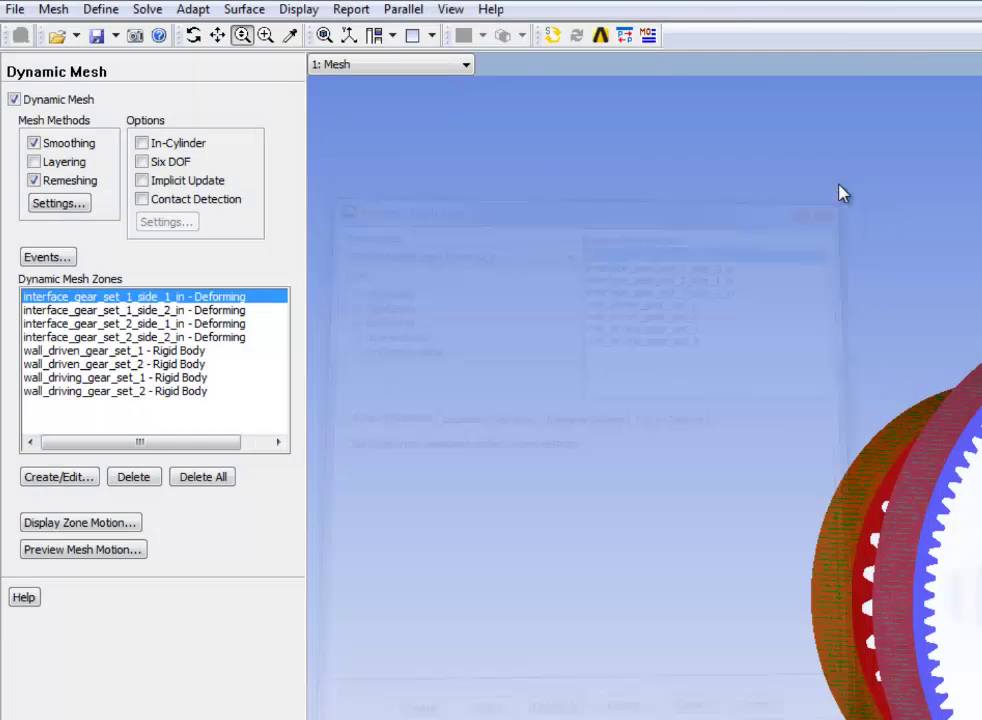
pyautogui.click(241, 351)
pyautogui.click(89, 478)
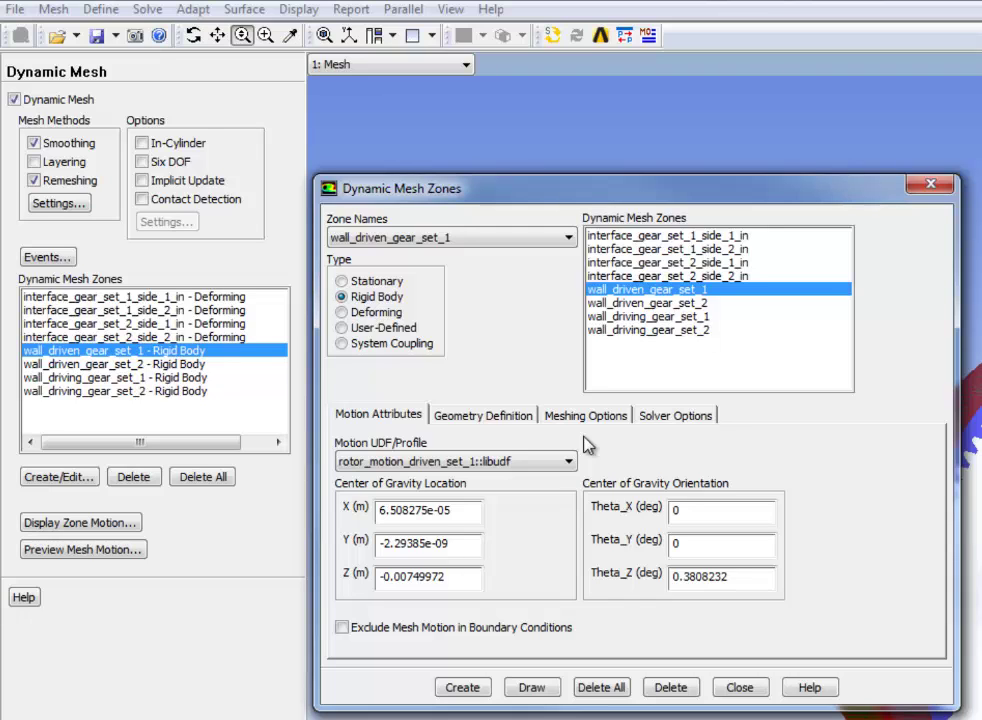
# Preview 100 time steps of gear mesh motion, redrawing every 5 steps and saving JPEG pictures
pyautogui.click(740, 687)
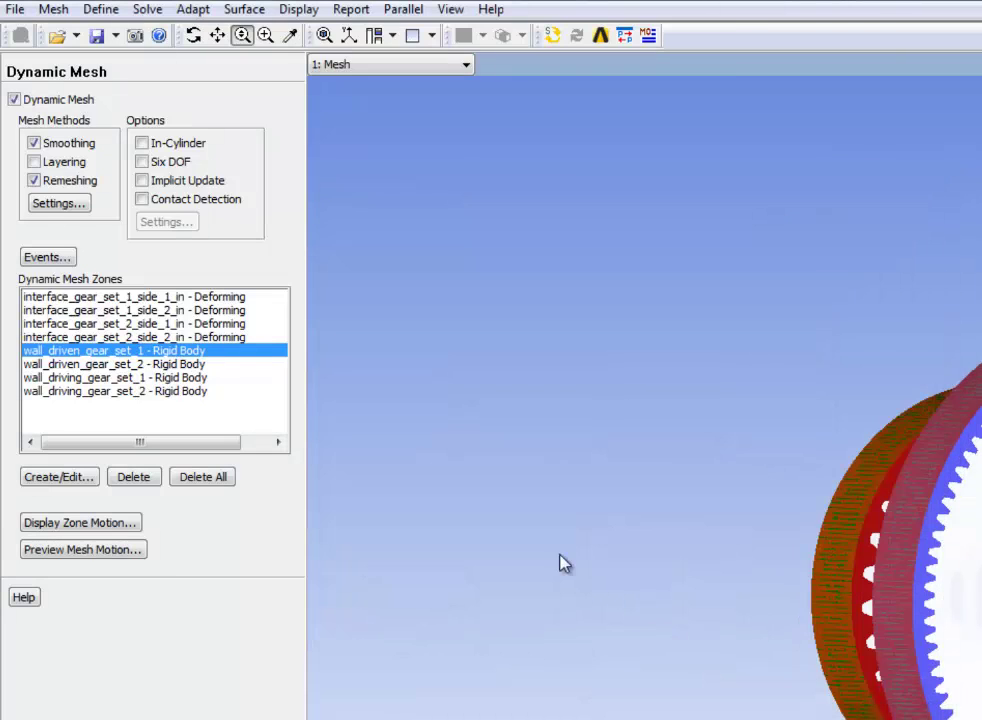
pyautogui.click(240, 338)
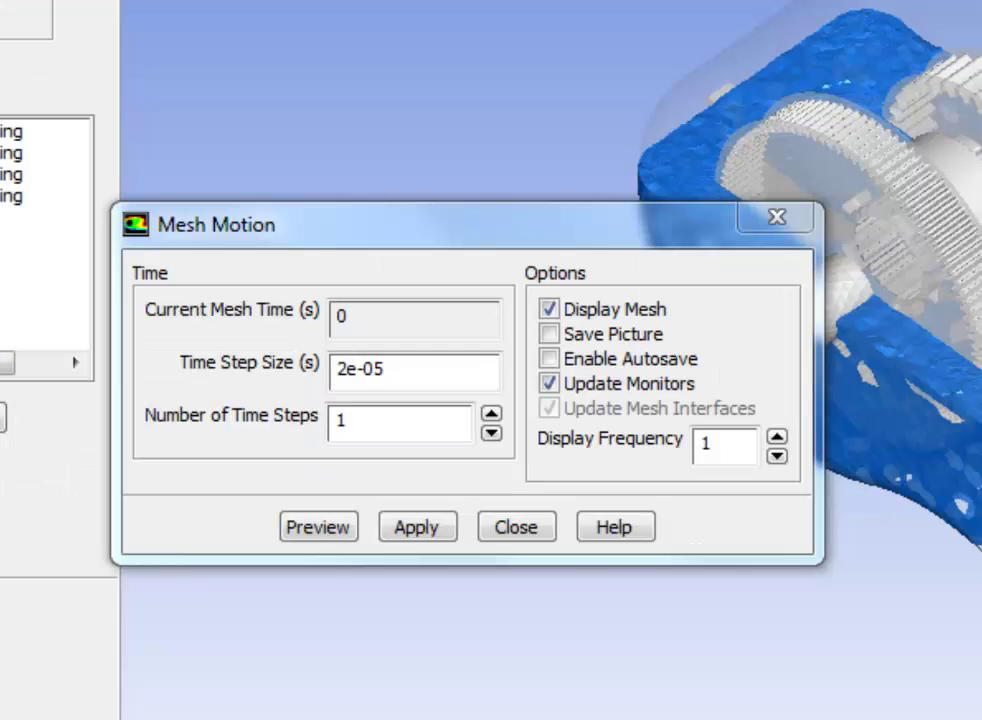
pyautogui.click(372, 430)
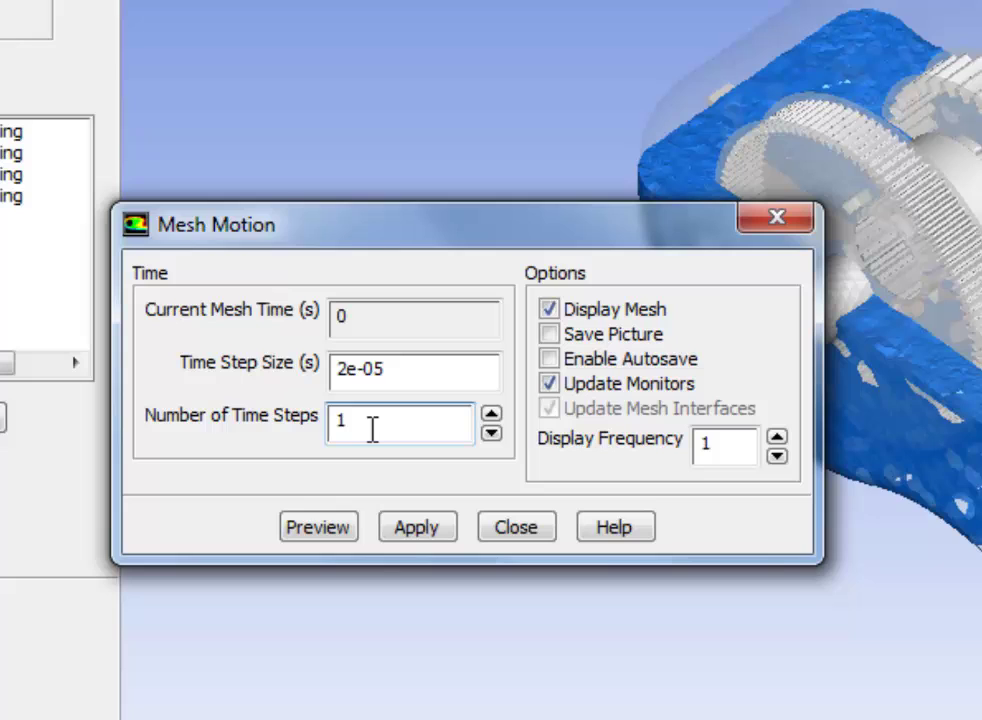
pyautogui.write('00')
pyautogui.press('Tab')
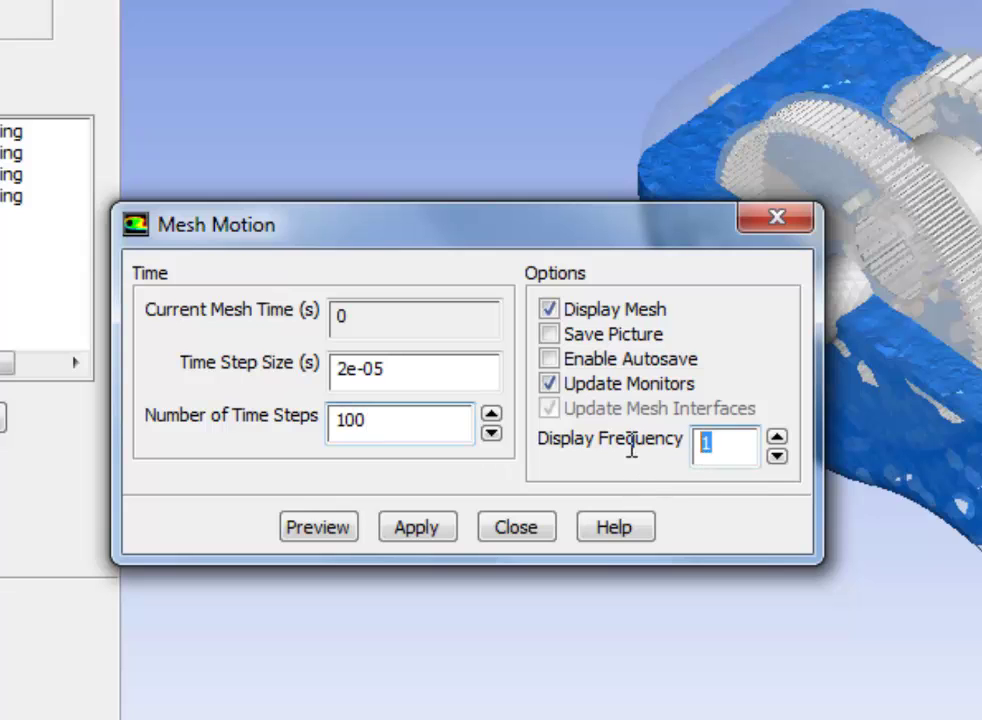
pyautogui.write('5')
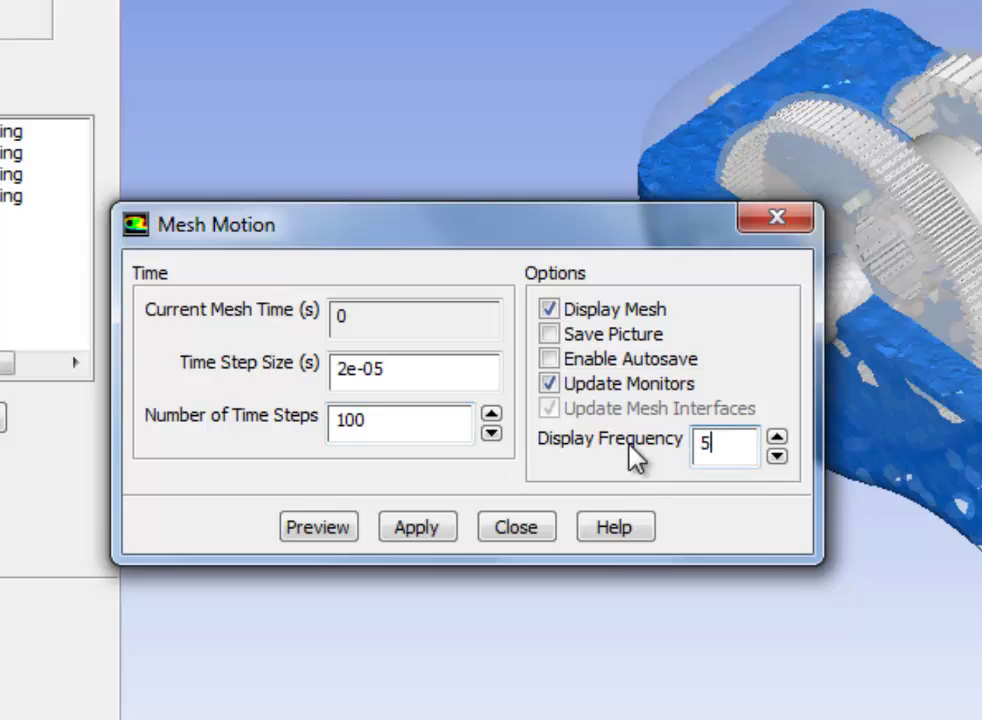
pyautogui.click(641, 334)
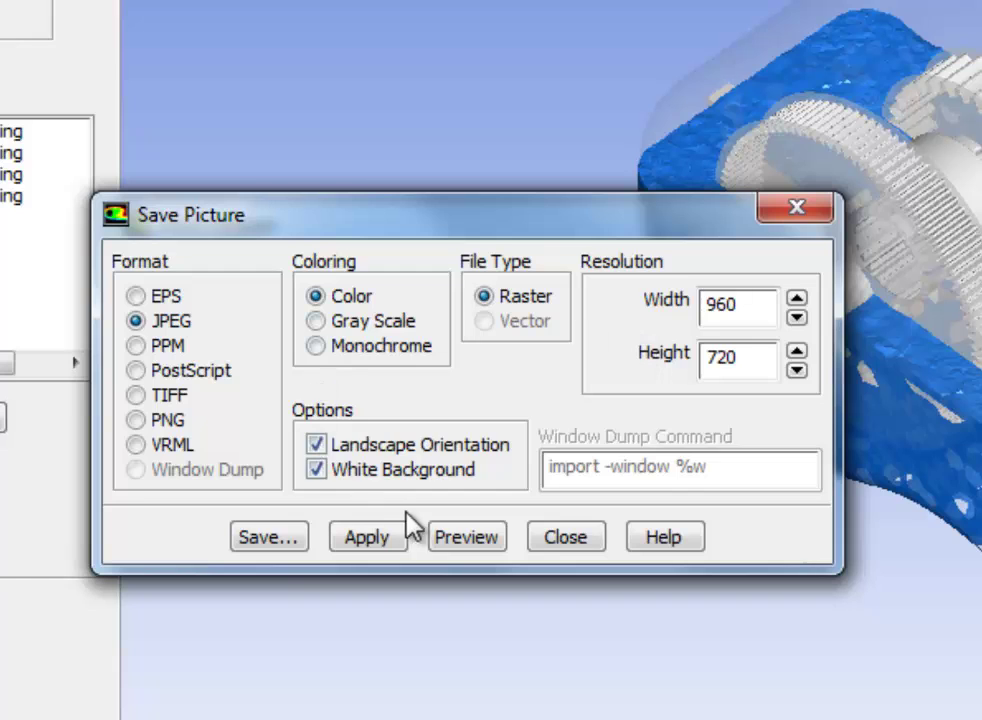
pyautogui.click(537, 541)
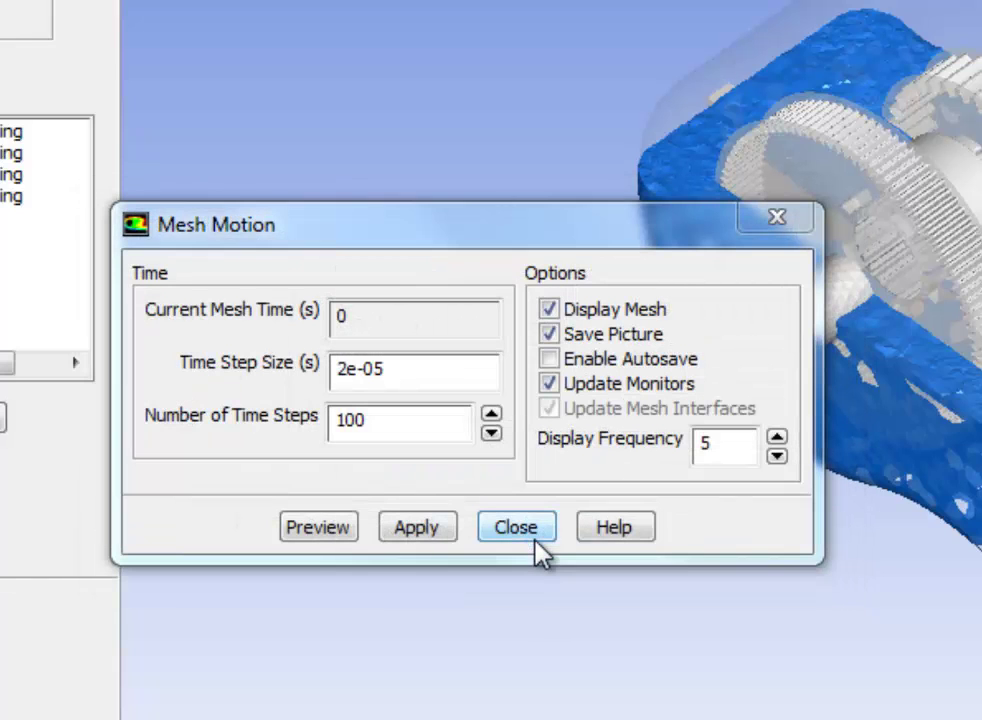
pyautogui.click(322, 536)
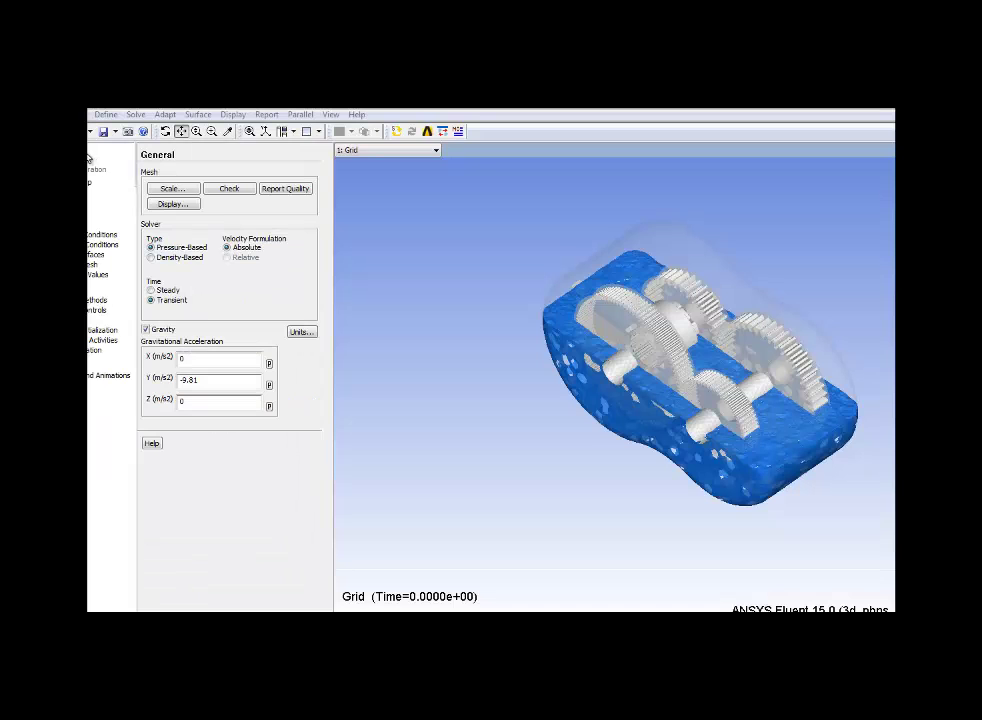
# Accept the Multiphase model as Volume of Fluid with 2 phases, explicit scheme and Courant 0.25
pyautogui.click(107, 115)
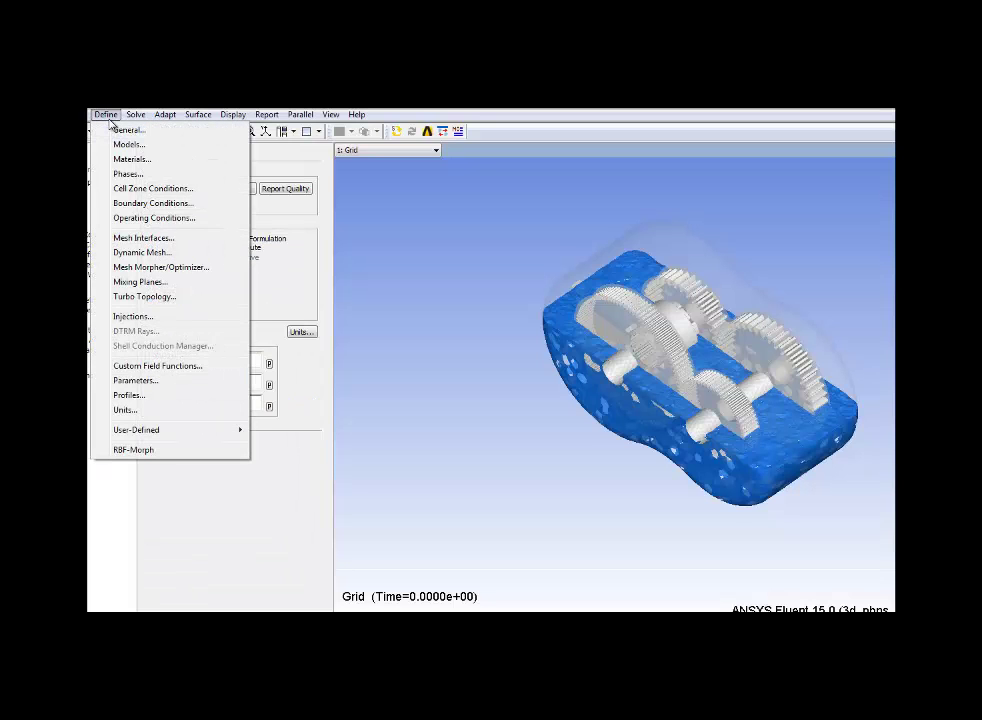
pyautogui.click(113, 144)
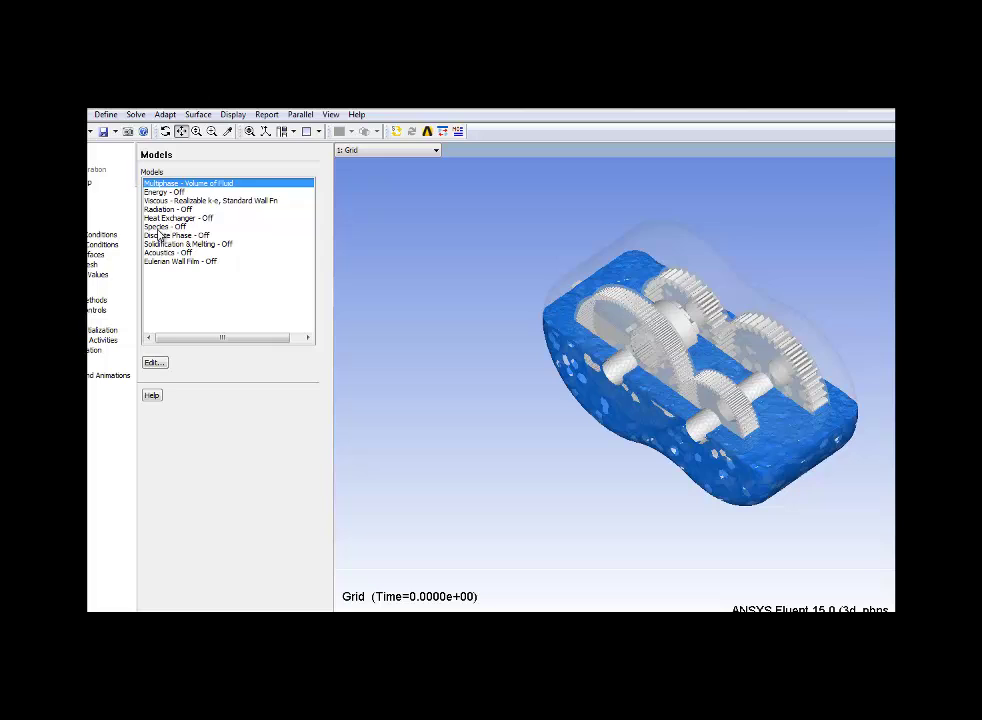
pyautogui.click(153, 362)
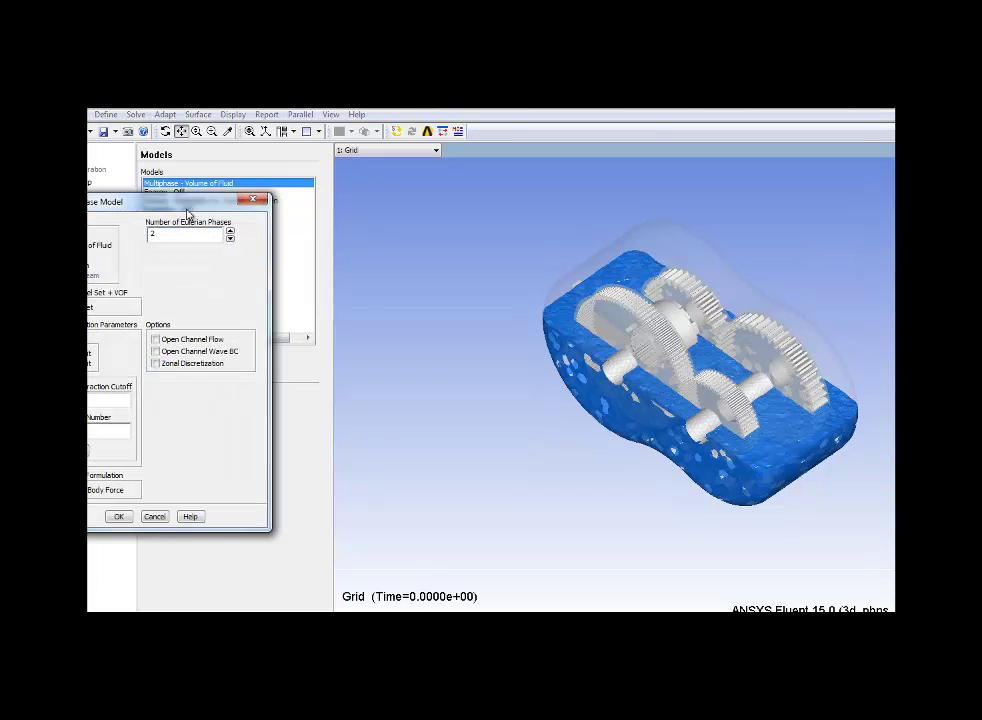
pyautogui.moveTo(185, 201); pyautogui.dragTo(496, 190)
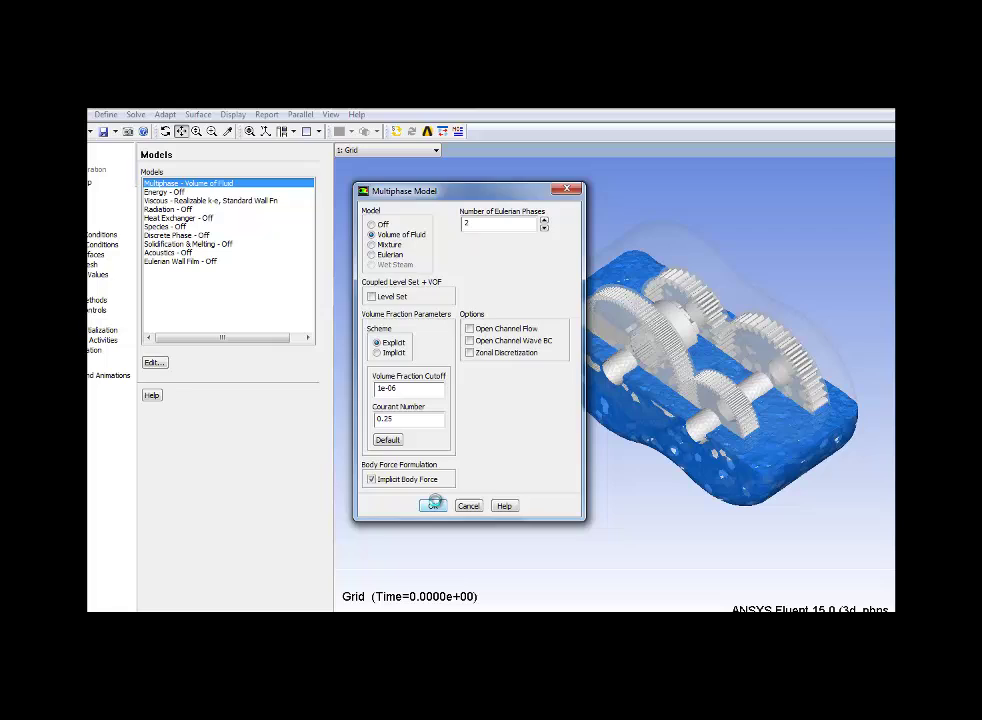
pyautogui.click(434, 505)
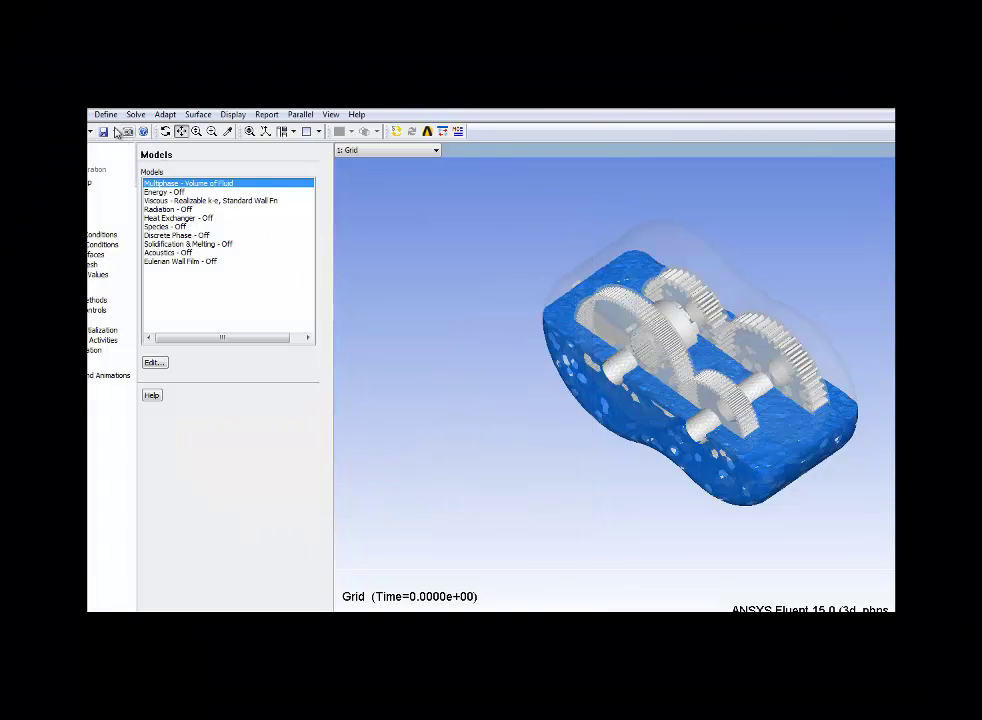
# Open the oil secondary phase settings from the Phases page
pyautogui.click(106, 115)
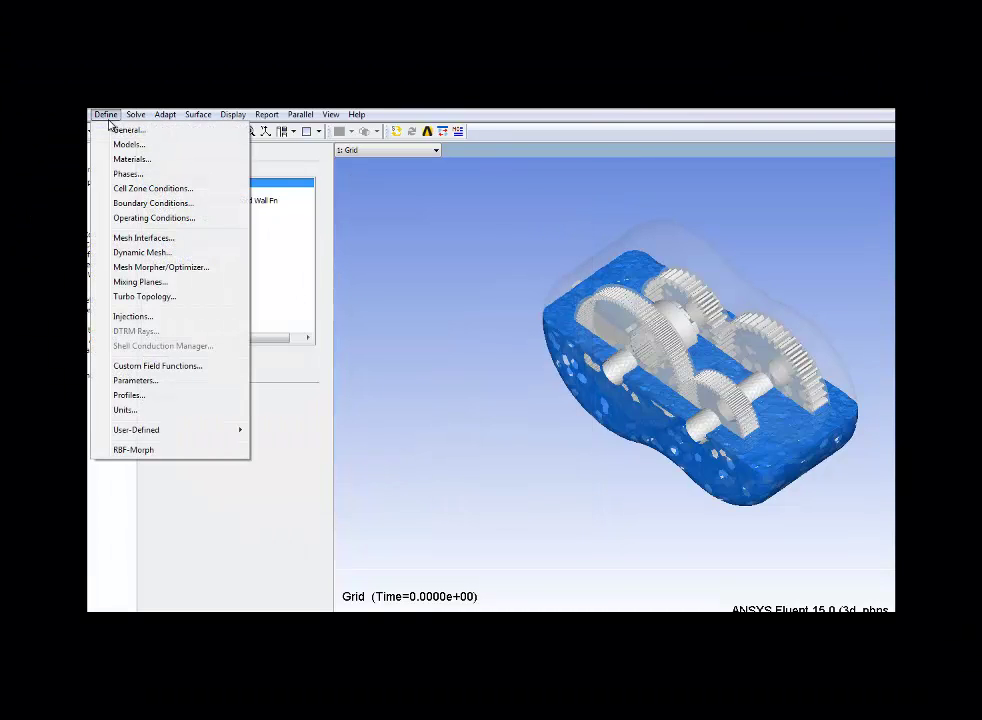
pyautogui.click(118, 175)
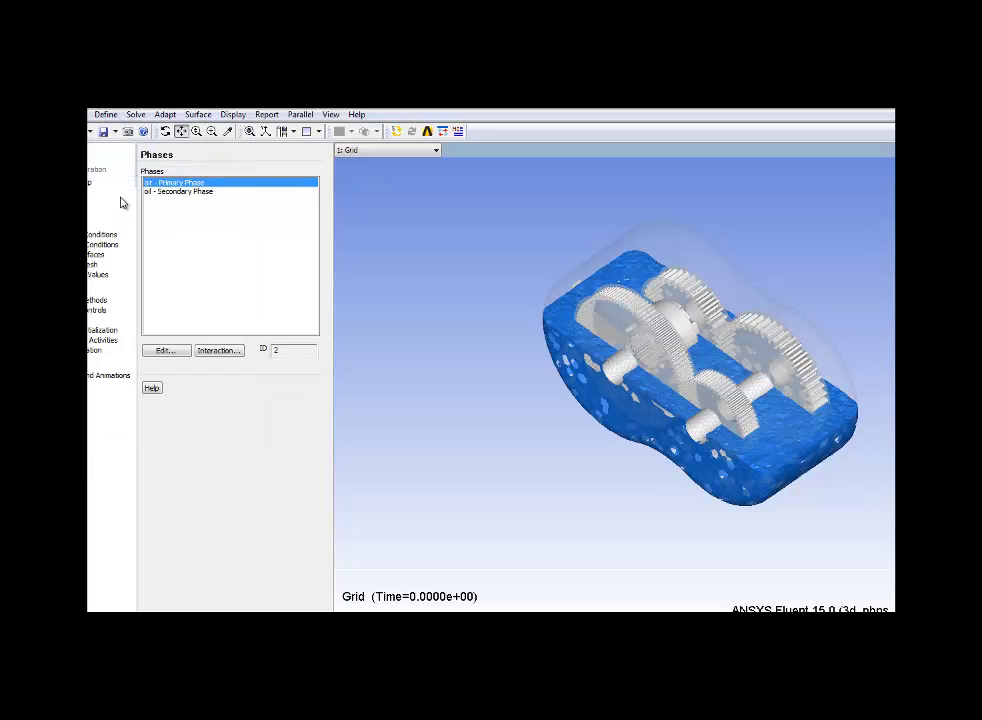
pyautogui.click(150, 192)
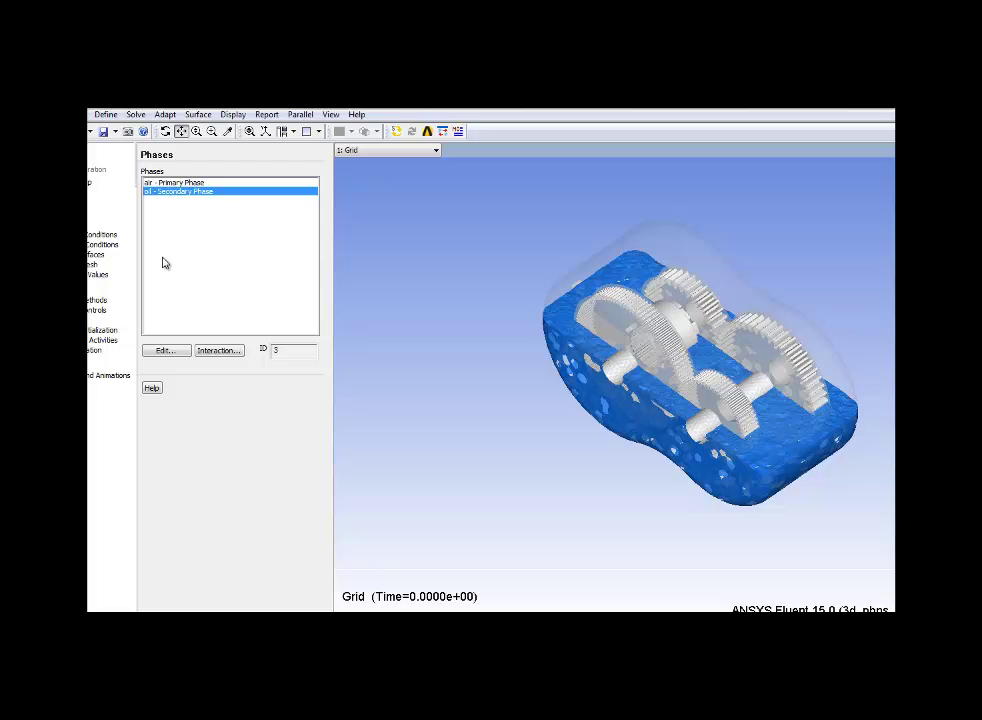
pyautogui.click(170, 350)
pyautogui.moveTo(178, 317); pyautogui.dragTo(454, 318)
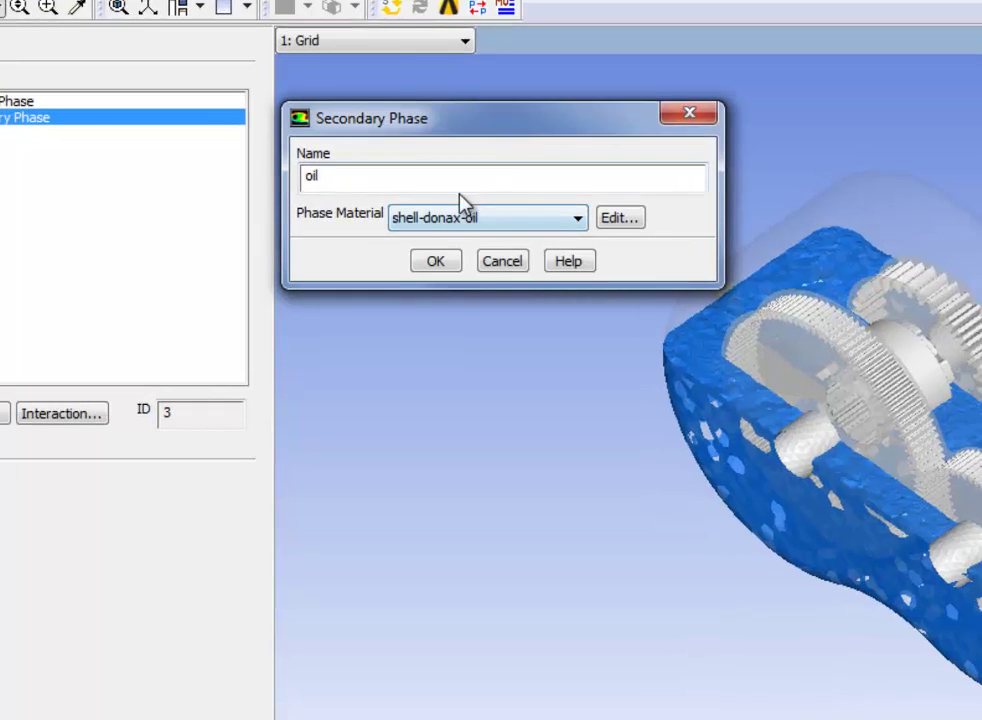
# Inspect shell-donax-oil: density 871, constant viscosity 0.04006889, then confirm the oil phase unchanged
pyautogui.click(617, 219)
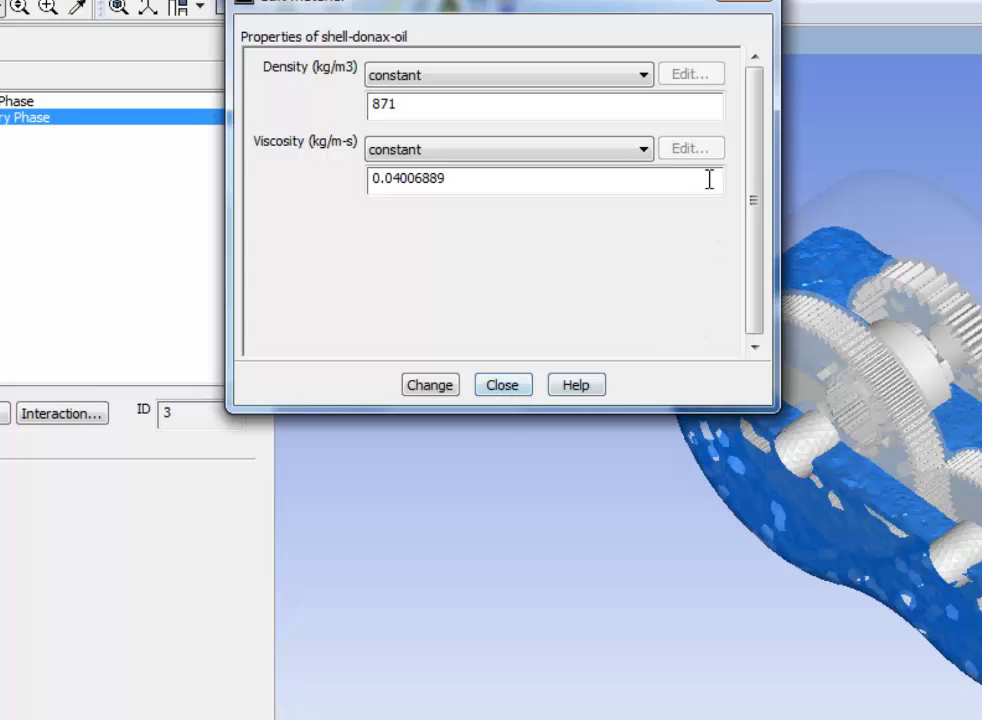
pyautogui.click(646, 151)
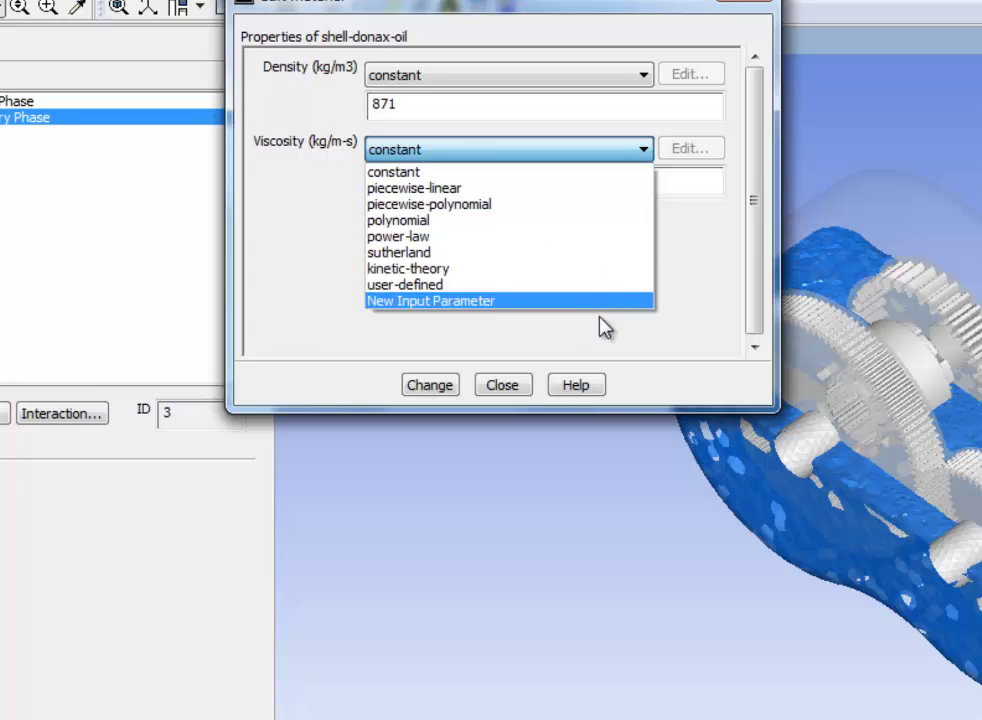
pyautogui.click(518, 386)
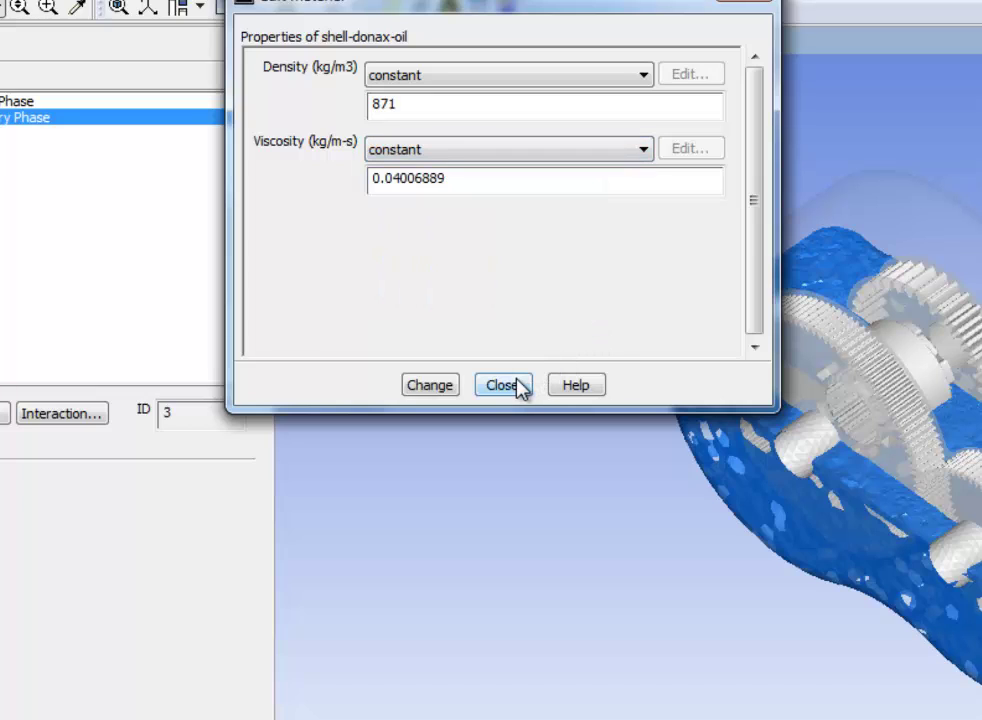
pyautogui.click(518, 386)
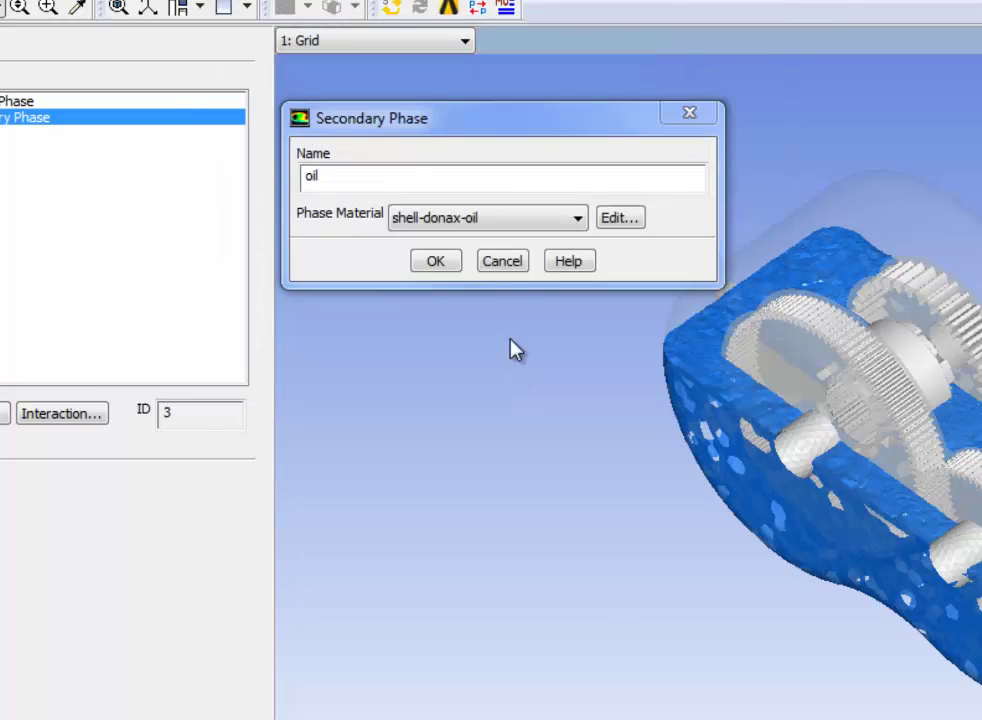
pyautogui.click(455, 266)
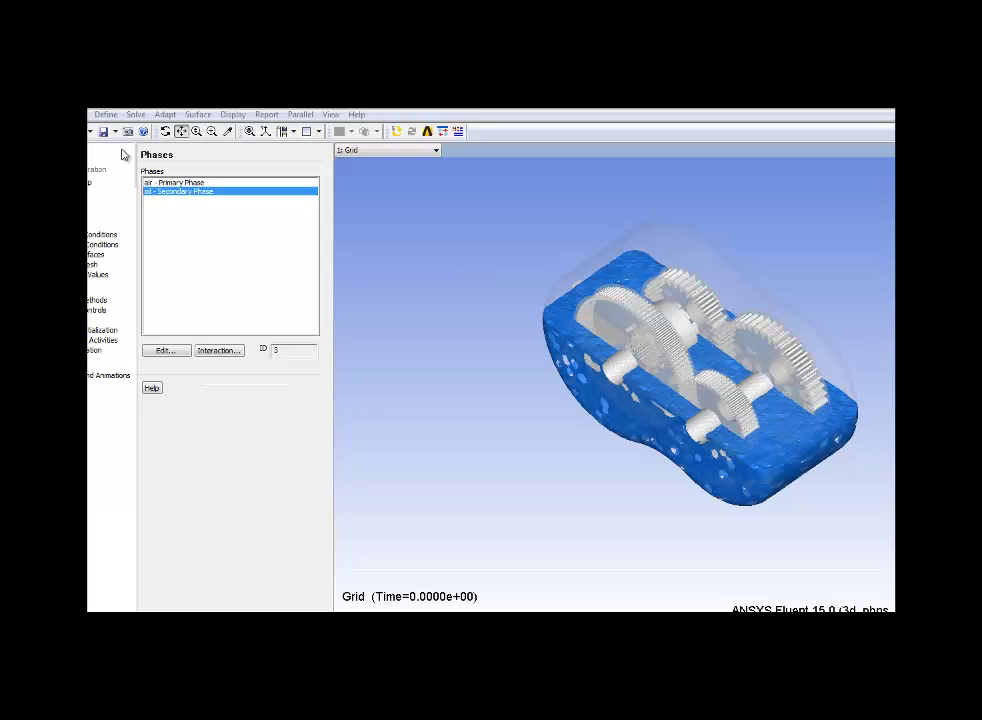
# Open Run Calculation showing fixed 2e-05 s time steps, 10000 steps and 20 iterations per step
pyautogui.click(135, 115)
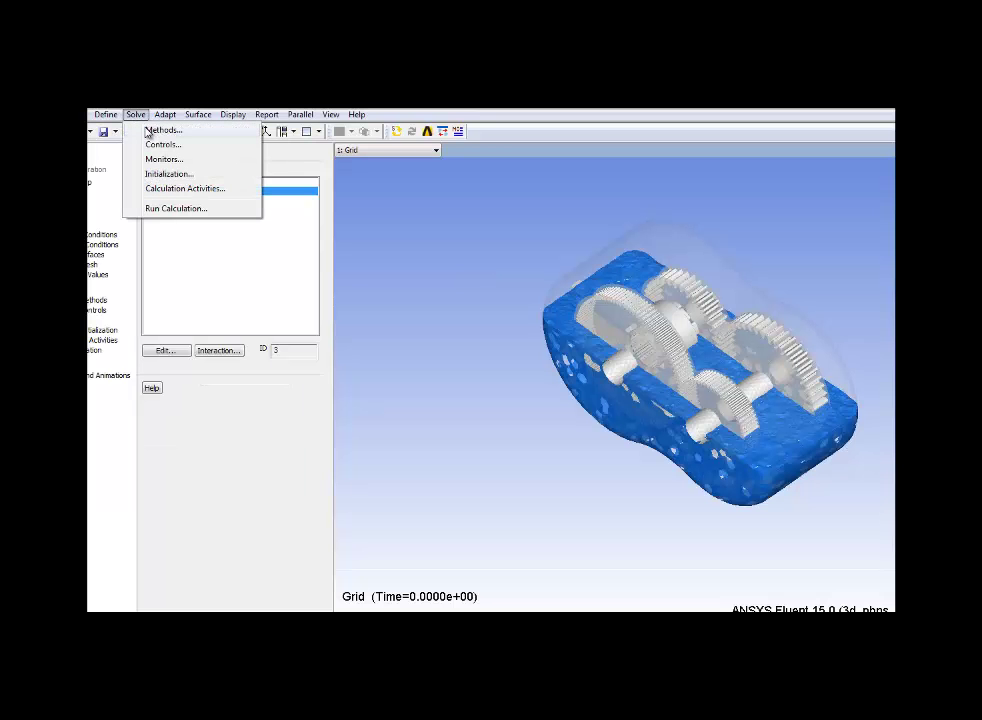
pyautogui.click(155, 208)
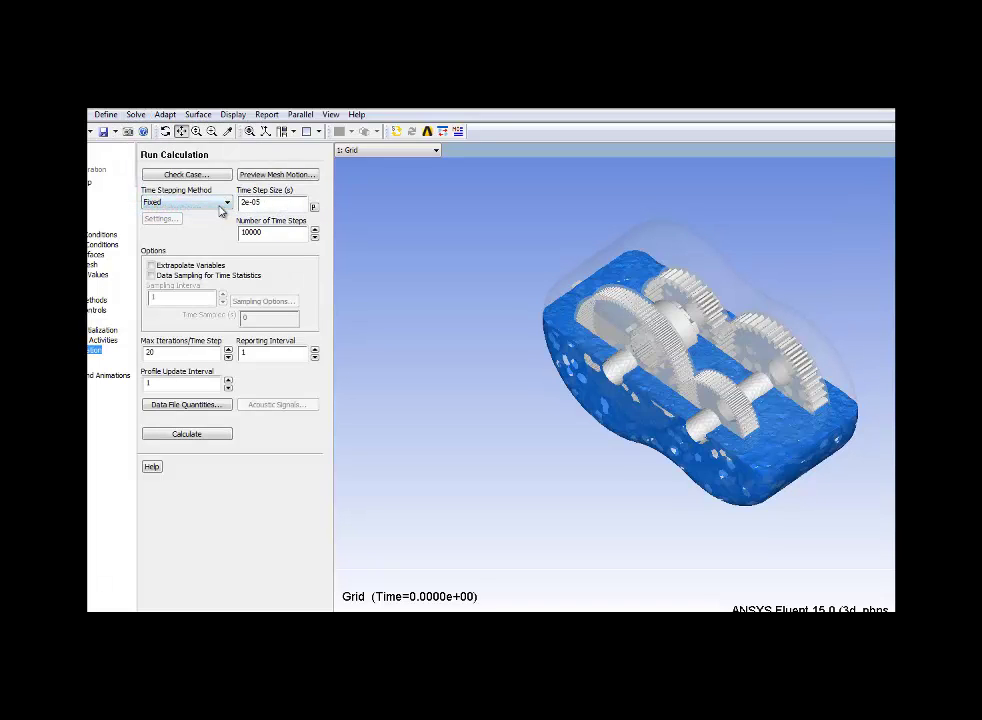
pyautogui.click(241, 236)
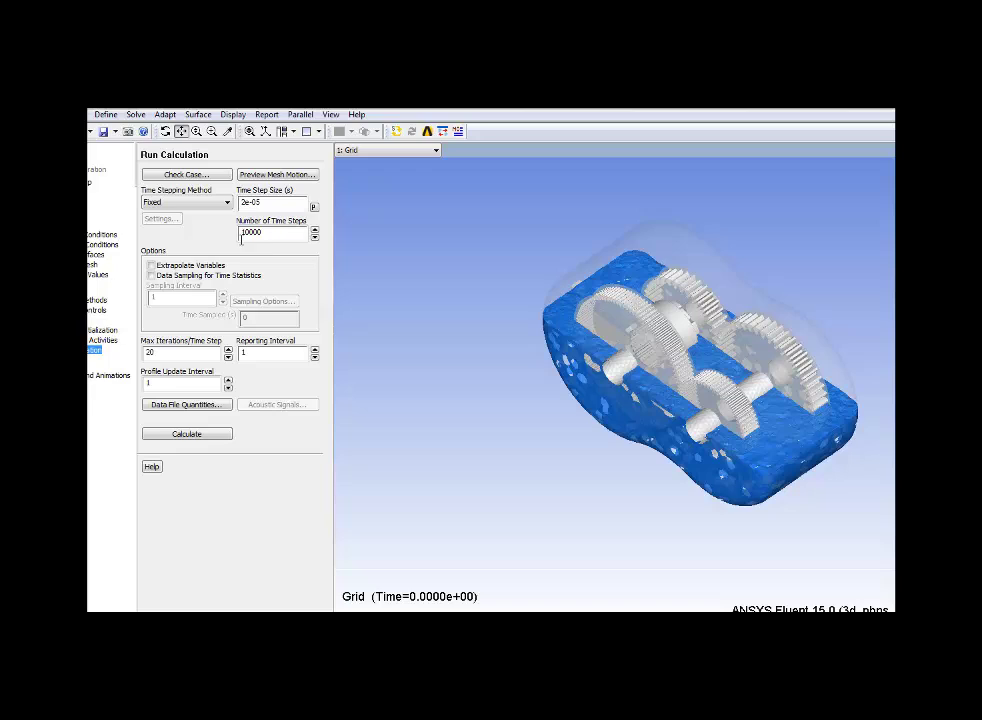